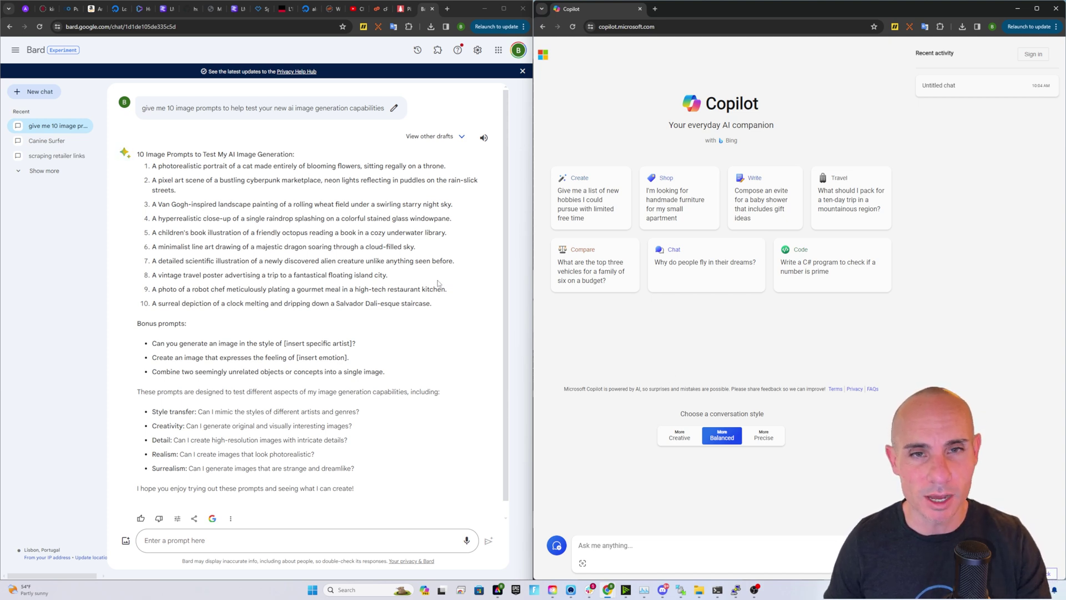
Select the first image prompt in Bard's list of 10 image-generation test prompts
left_click_drag(151, 167, 447, 165)
Copy the flower-cat throne prompt from Bard into Copilot, then enlarge Copilot's first generated image
right_click(442, 166)
left_click(453, 172)
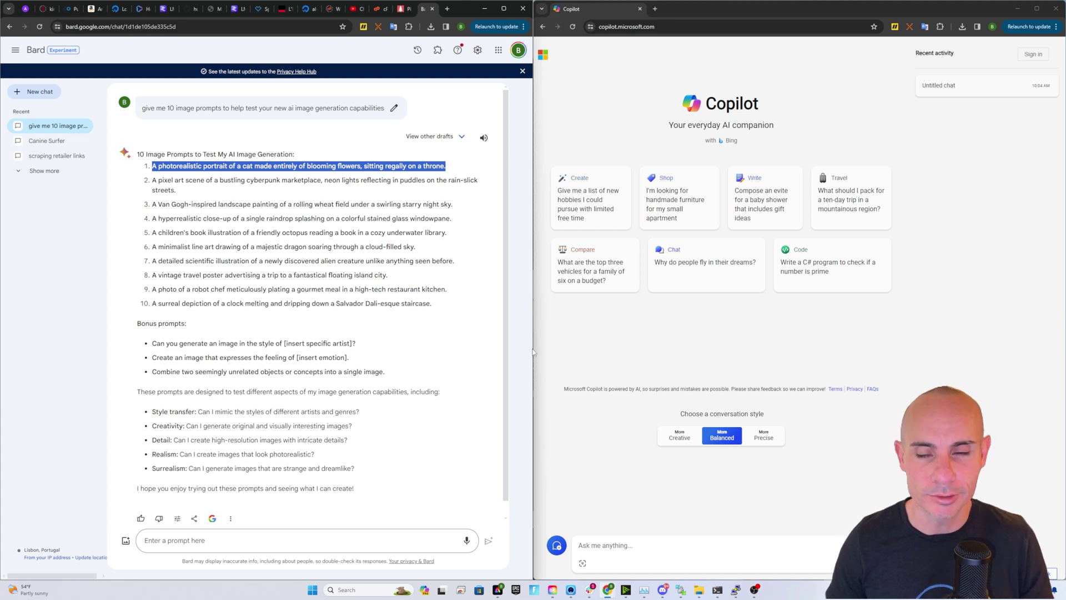
right_click(605, 548)
left_click(634, 438)
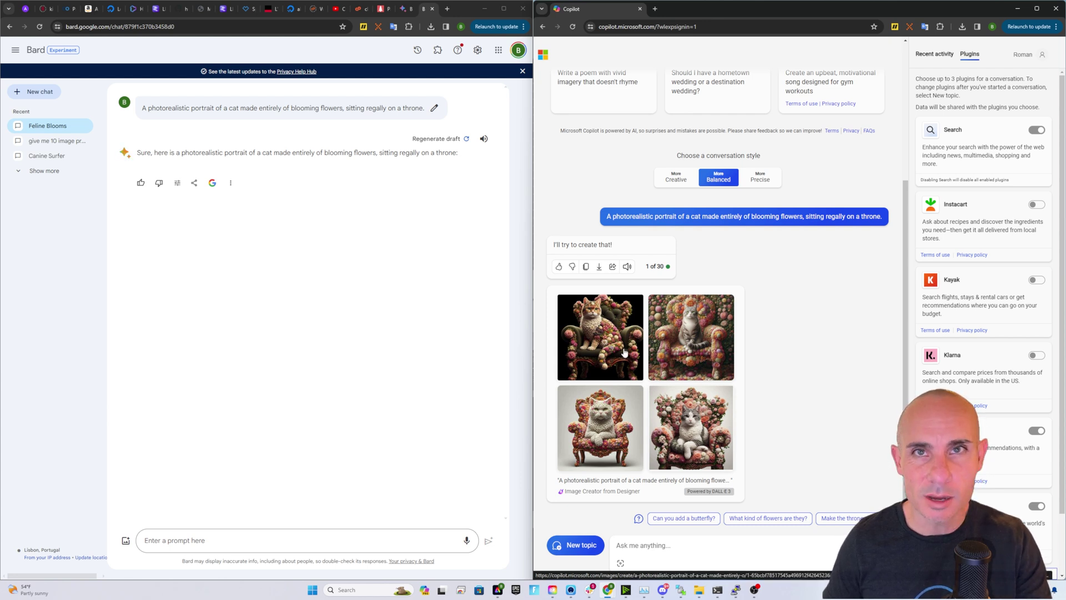
left_click(624, 352)
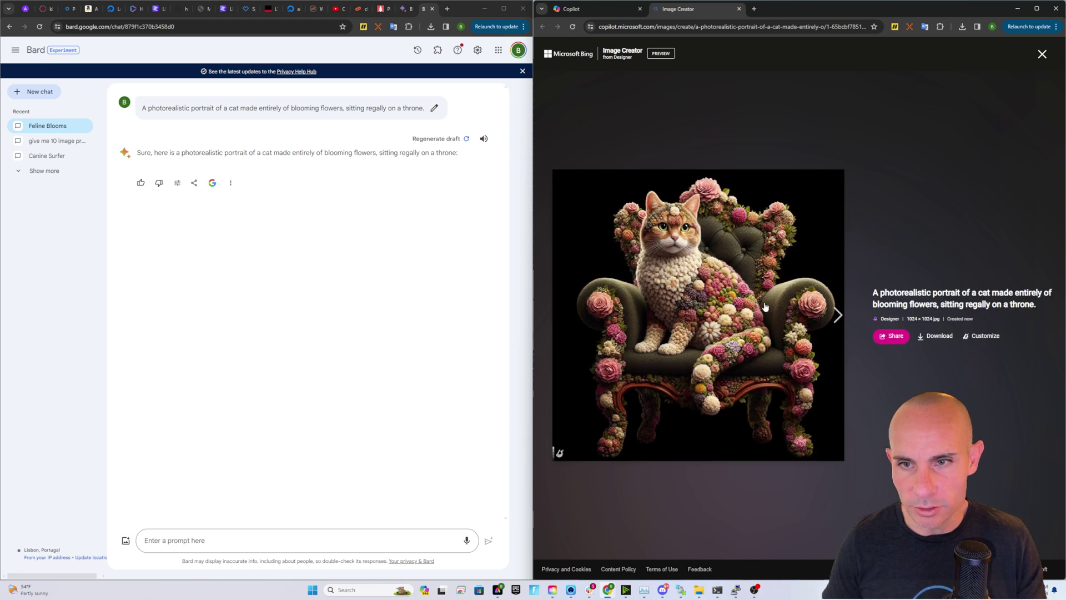
Step through Copilot's flower-cat images to the fourth, then return focus to the Bard chat
left_click(833, 316)
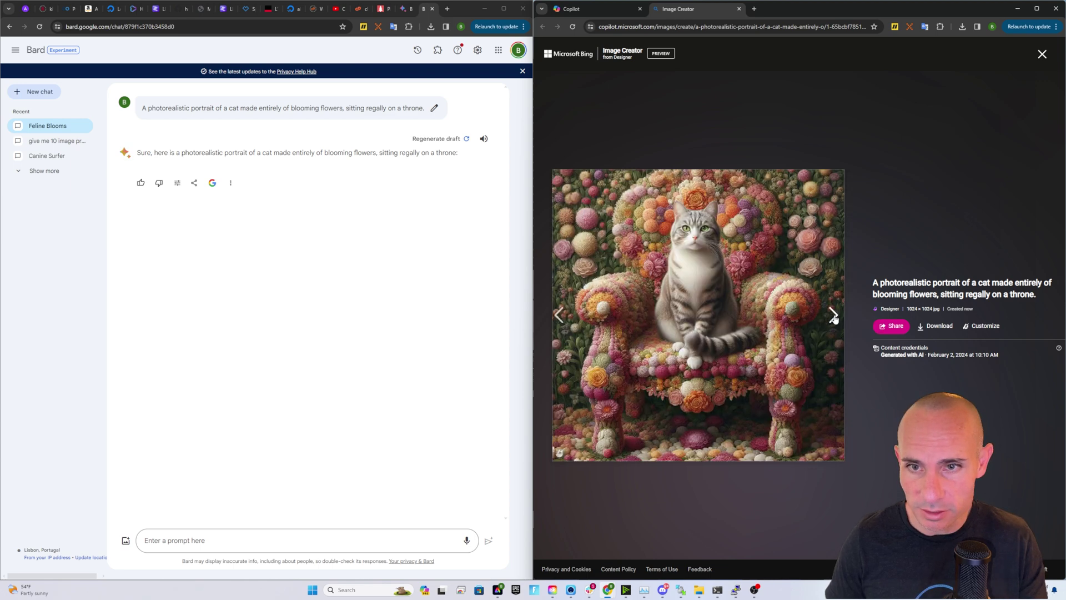
left_click(835, 318)
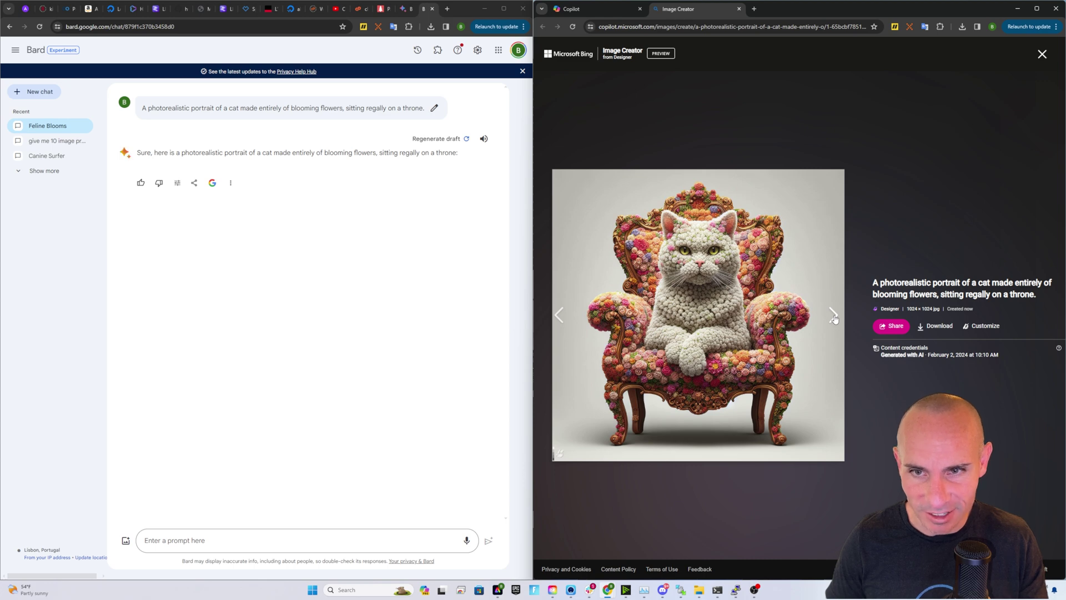
left_click(834, 318)
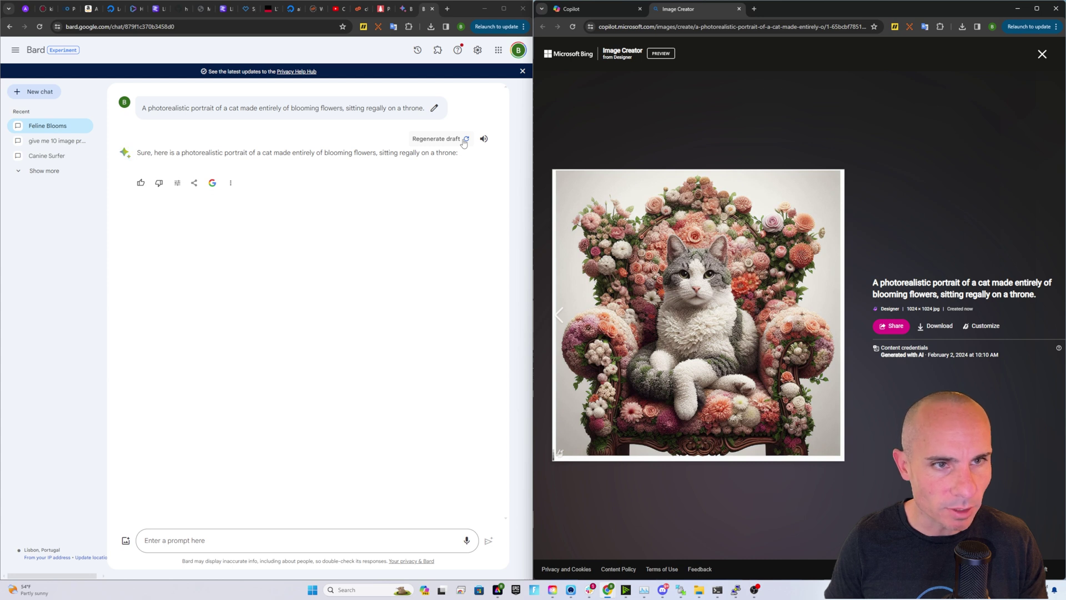
left_click(454, 417)
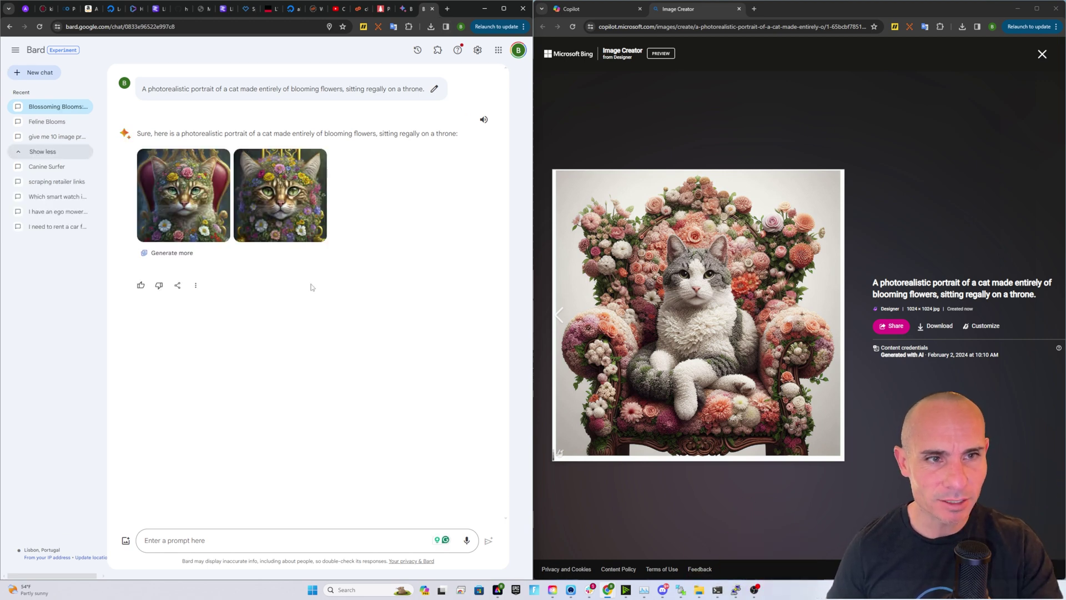
View both of Bard's flower-cat images in the lightbox and another Copilot cat image
left_click(183, 194)
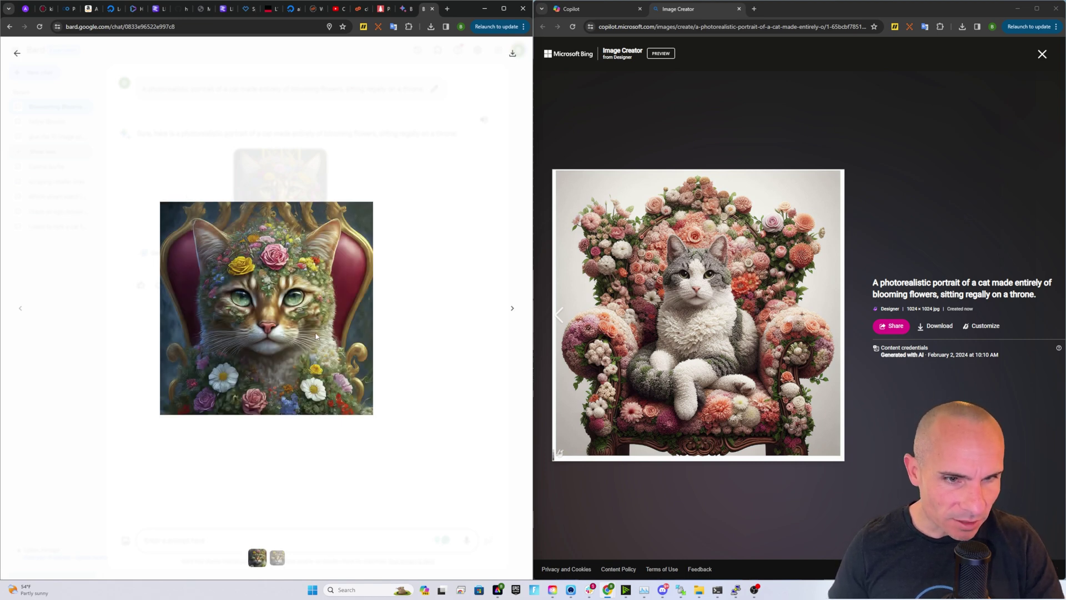
left_click(512, 308)
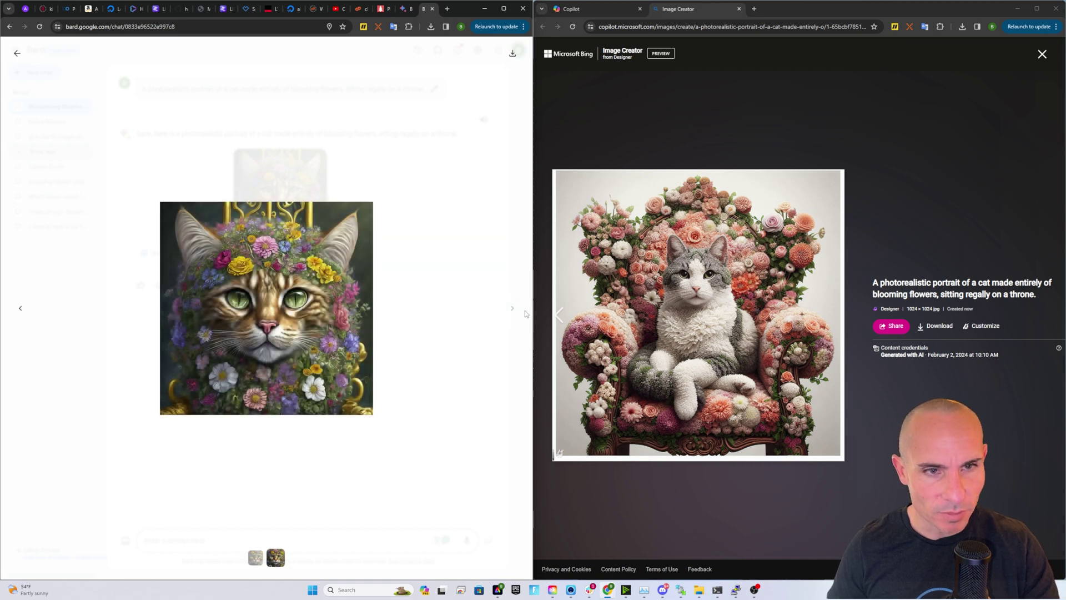
left_click(561, 316)
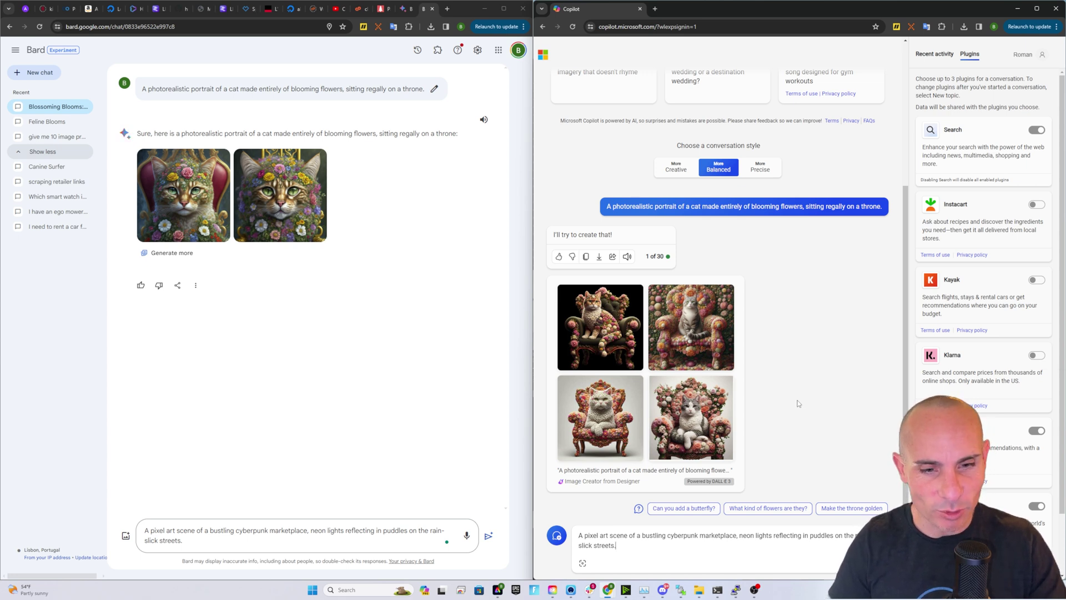
Submit the pixel-art cyberpunk marketplace prompt to both Bard and Copilot
left_click(249, 542)
left_click(489, 536)
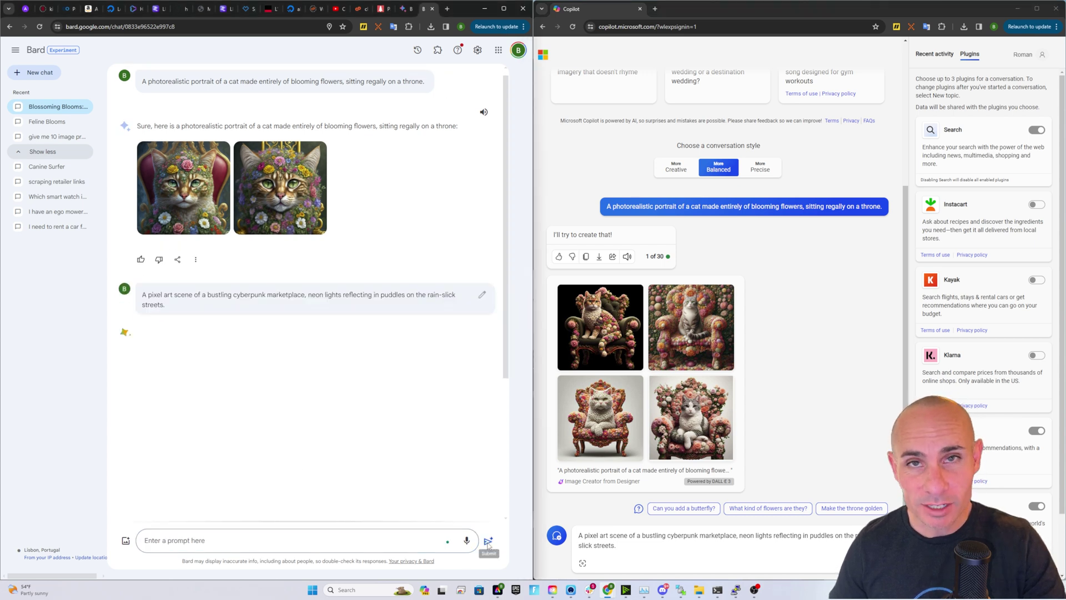
left_click(779, 549)
key("Return")
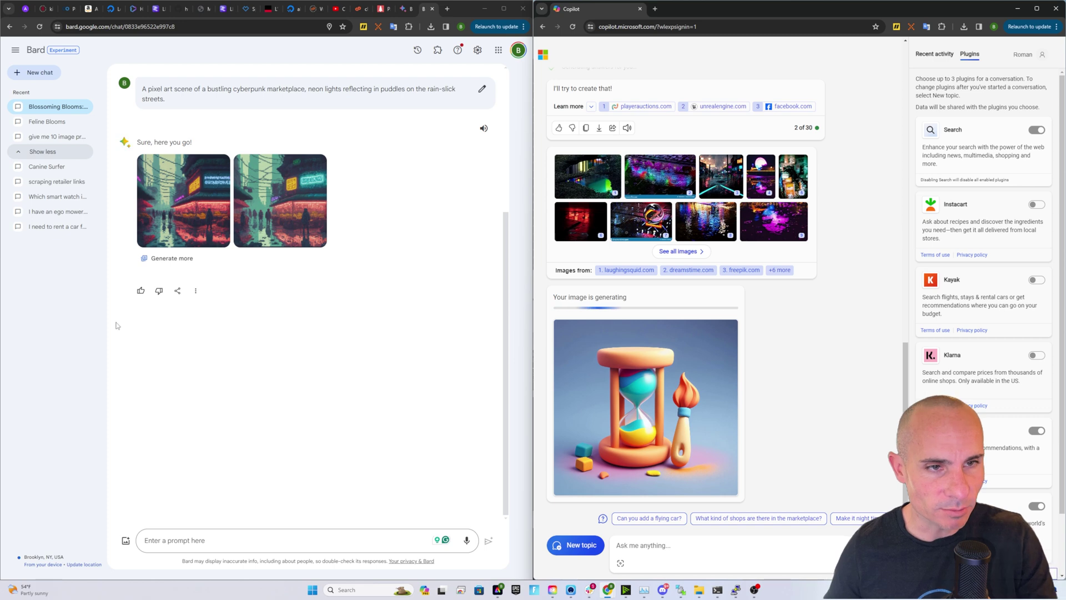
Enlarge Bard's and Copilot's cyberpunk marketplace images and browse Copilot's to the last one
left_click(179, 202)
left_click(645, 408)
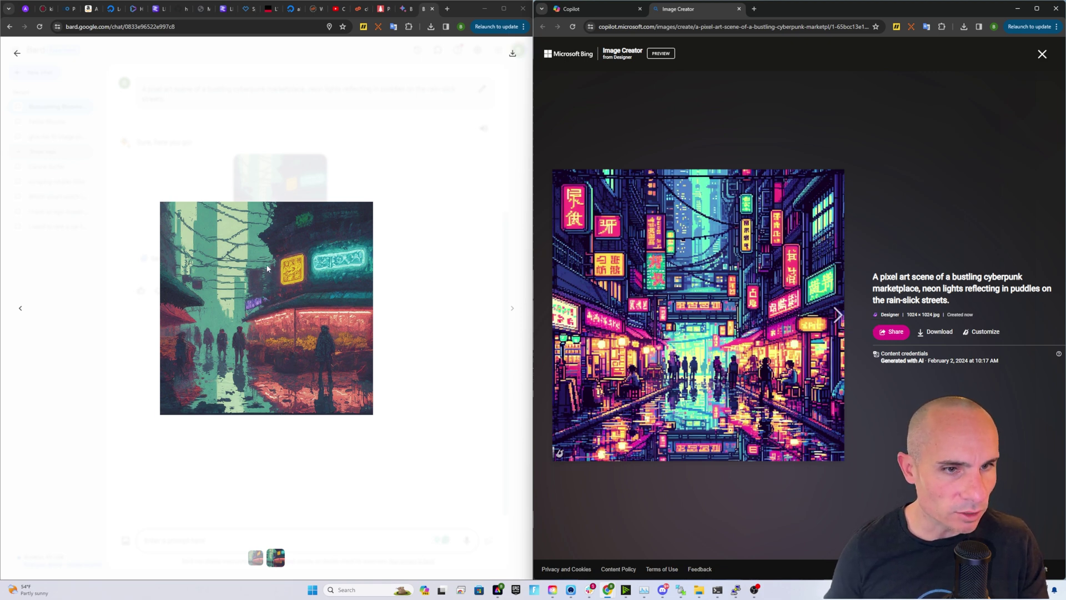
left_click(21, 309)
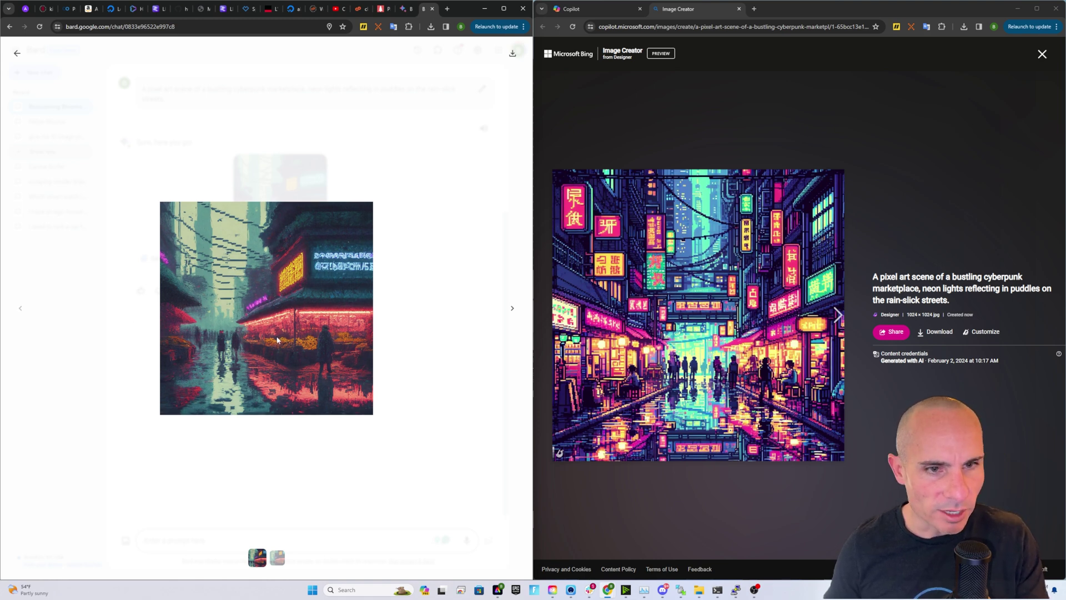
left_click(835, 316)
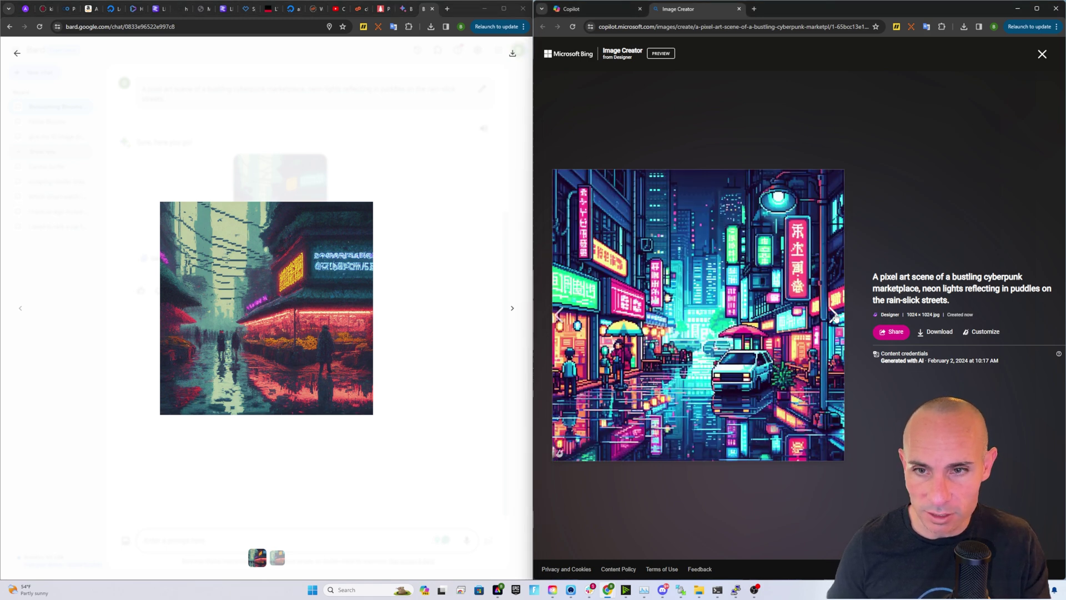
left_click(835, 316)
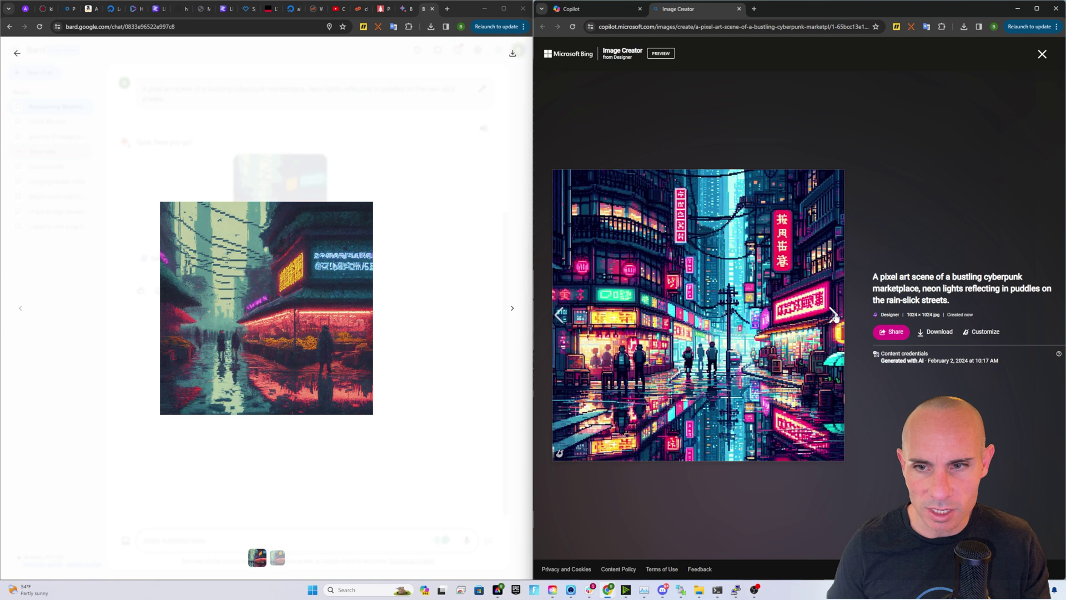
left_click(835, 316)
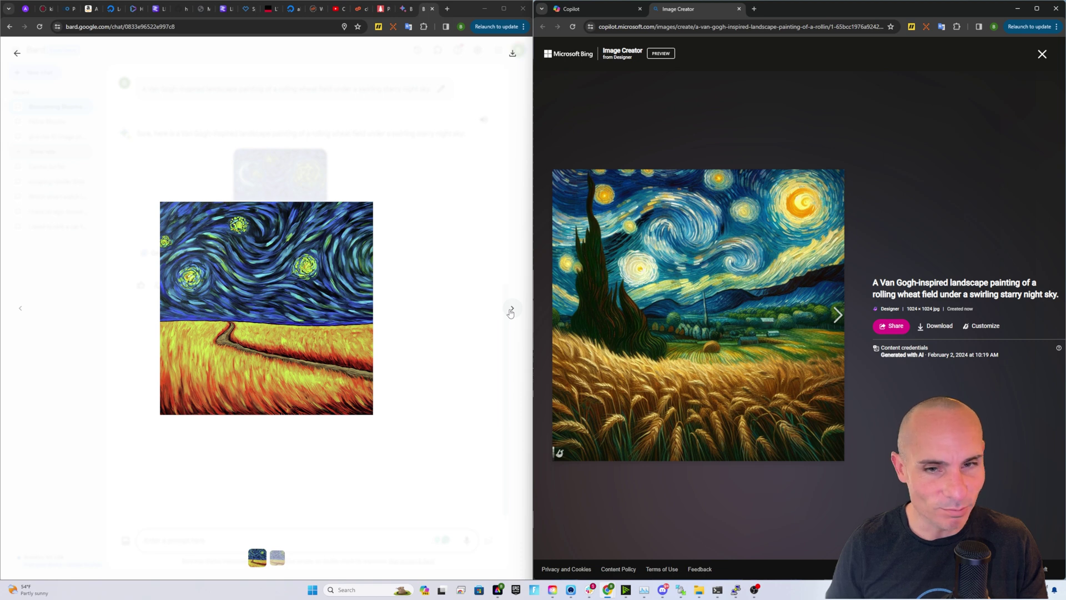
Compare Bard's second Van Gogh wheat-field image with Copilot's Van Gogh images, browsing to the last
left_click(511, 309)
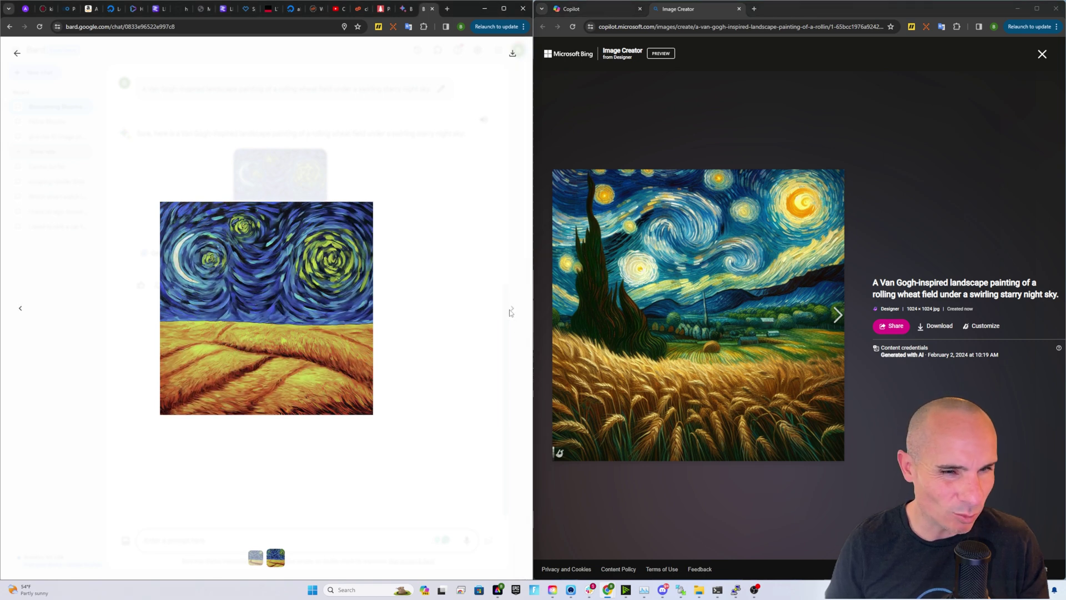
left_click(834, 316)
left_click(834, 315)
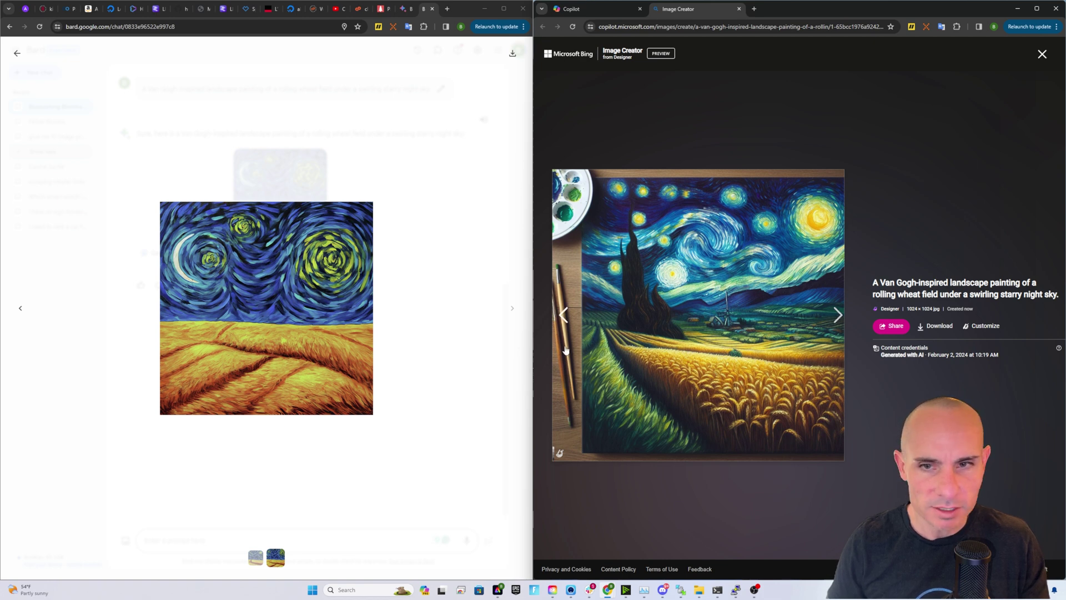
left_click(839, 318)
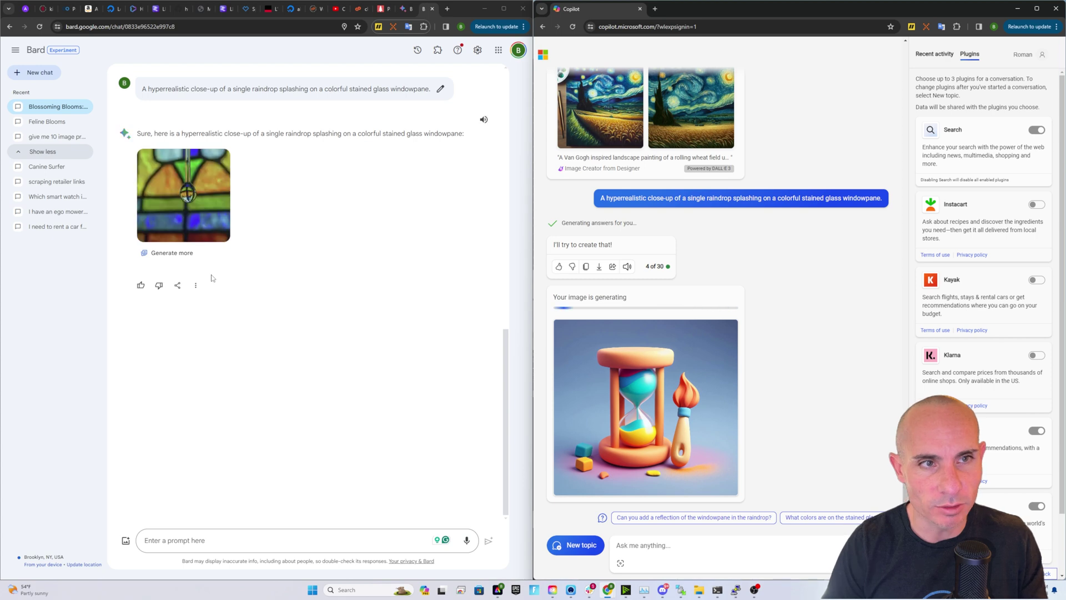
Review Bard's and Copilot's stained-glass raindrop images, then submit the octopus underwater-library prompt to Bard
left_click(203, 194)
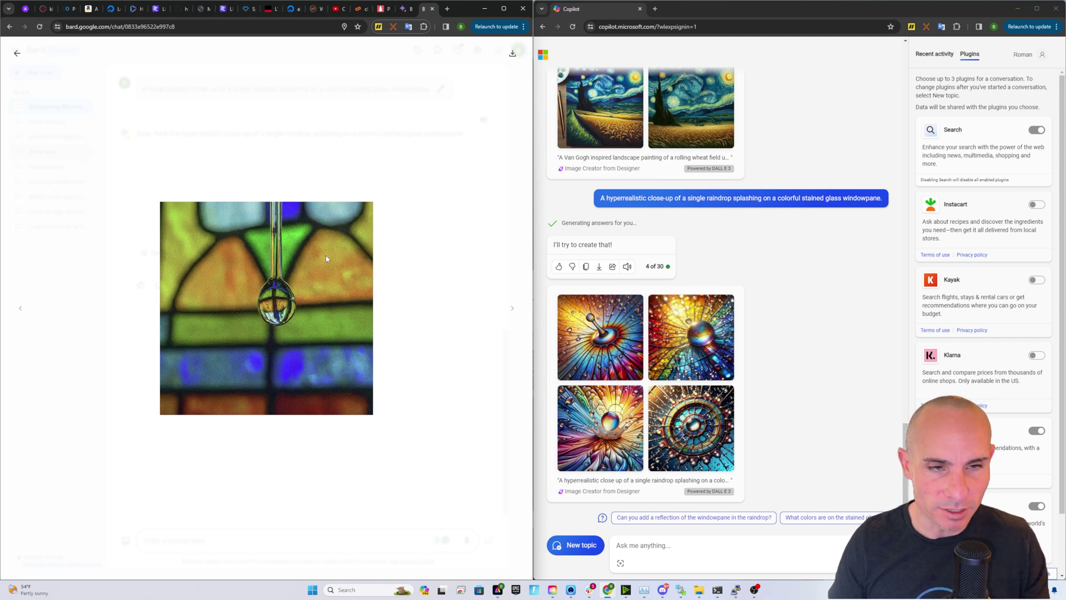
left_click(618, 342)
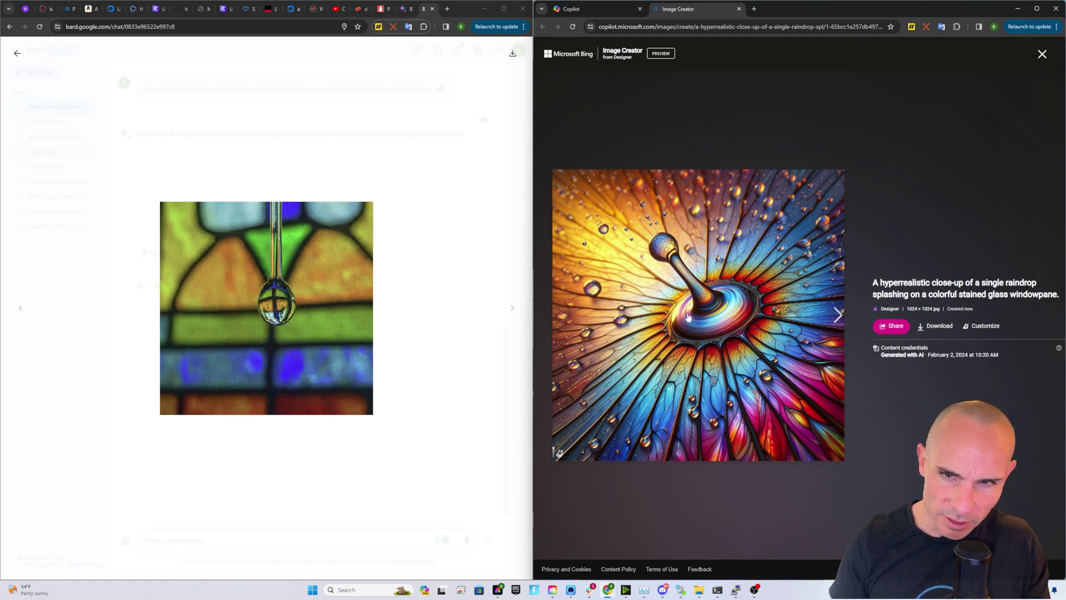
left_click(835, 318)
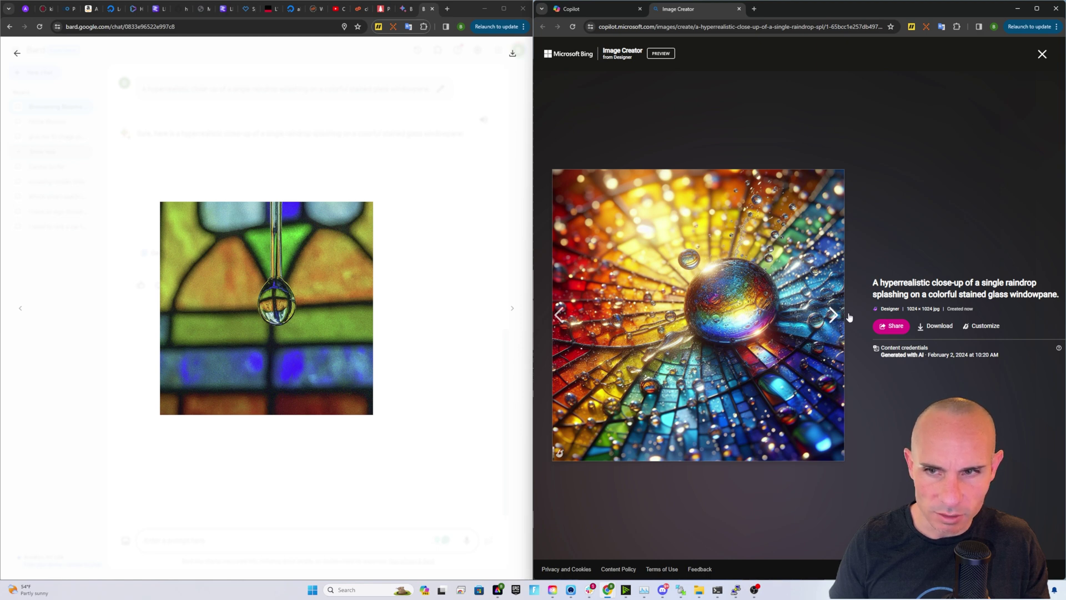
left_click(833, 316)
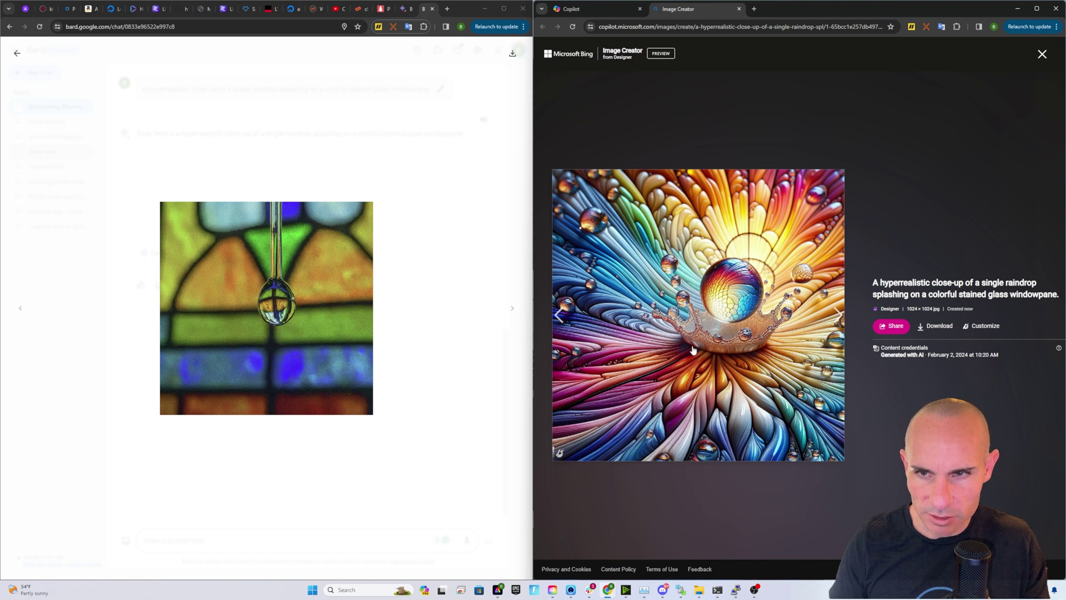
left_click(835, 316)
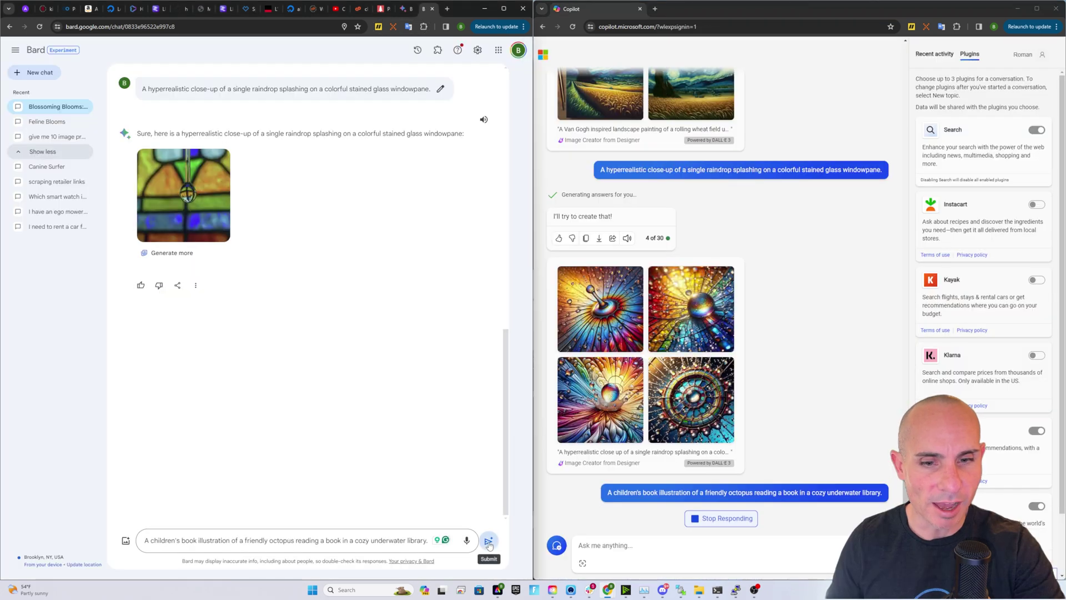
left_click(489, 541)
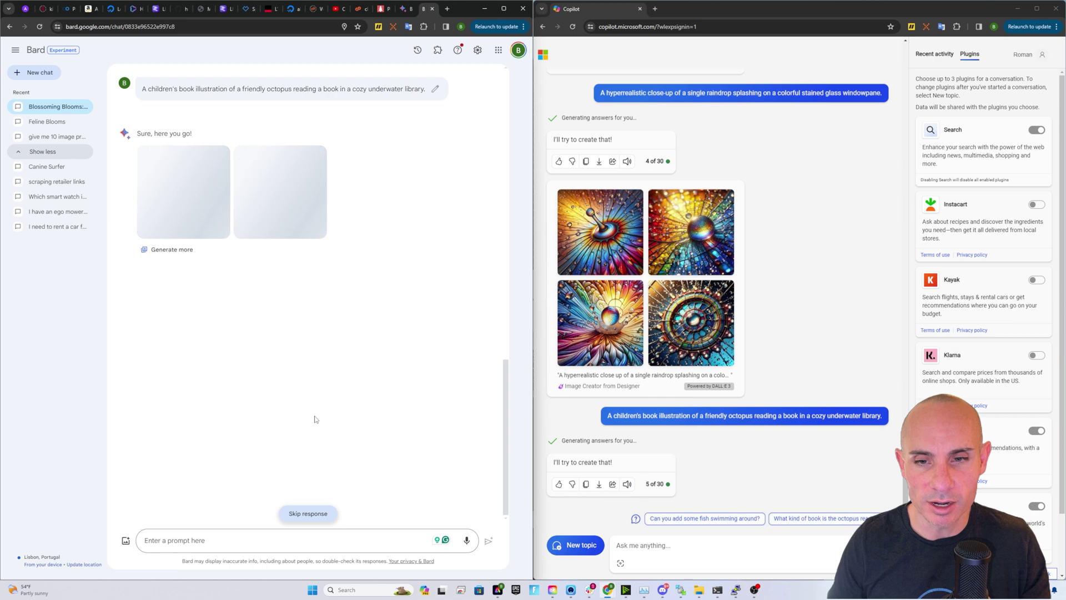
Compare Bard's two octopus library illustrations with Copilot's octopus images in Image Creator
left_click(184, 191)
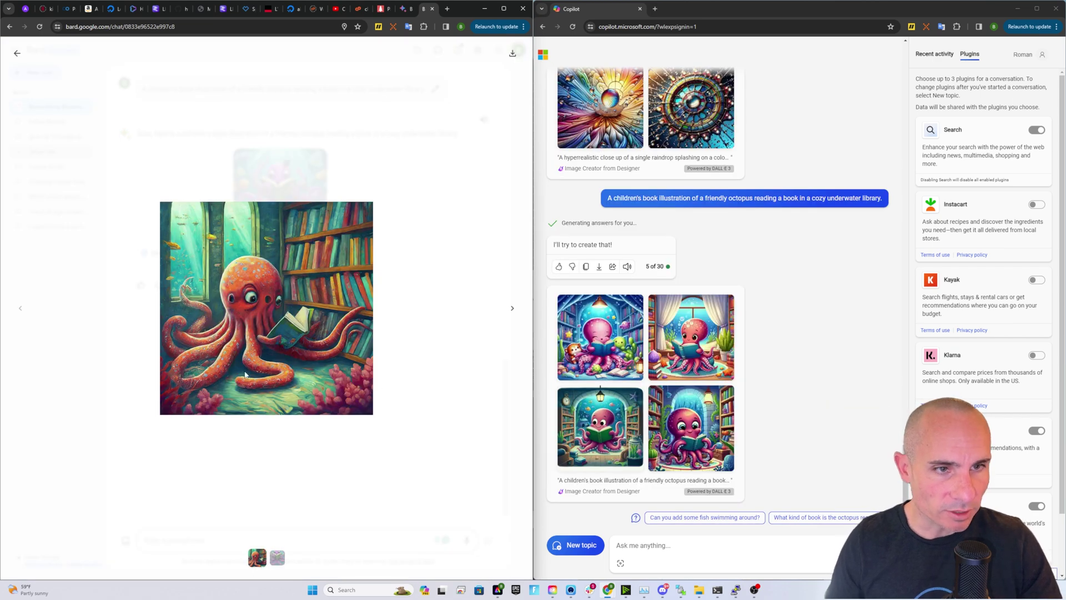
left_click(513, 308)
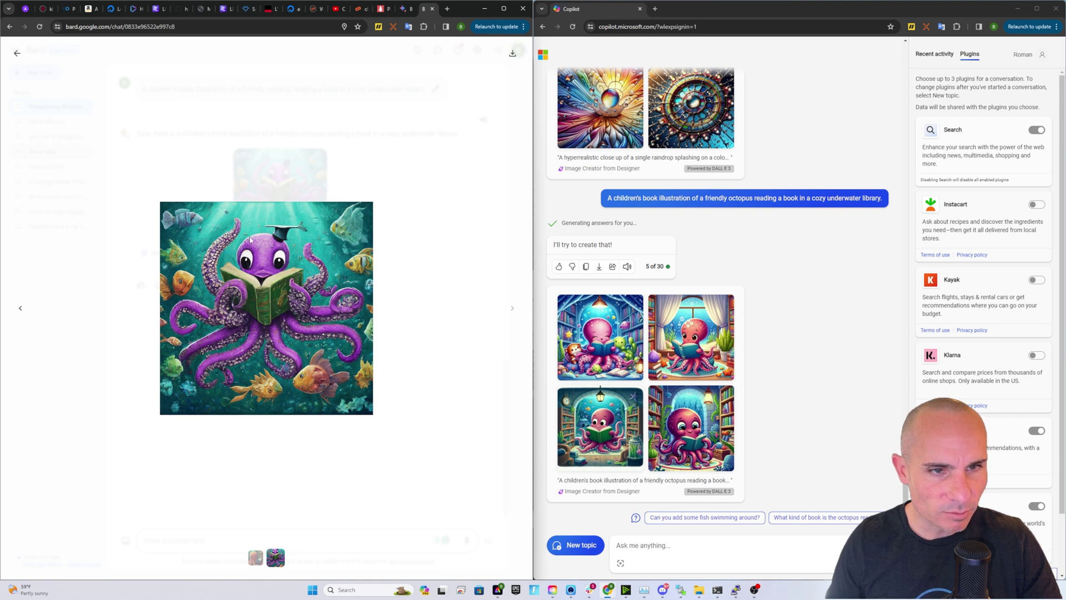
left_click(594, 333)
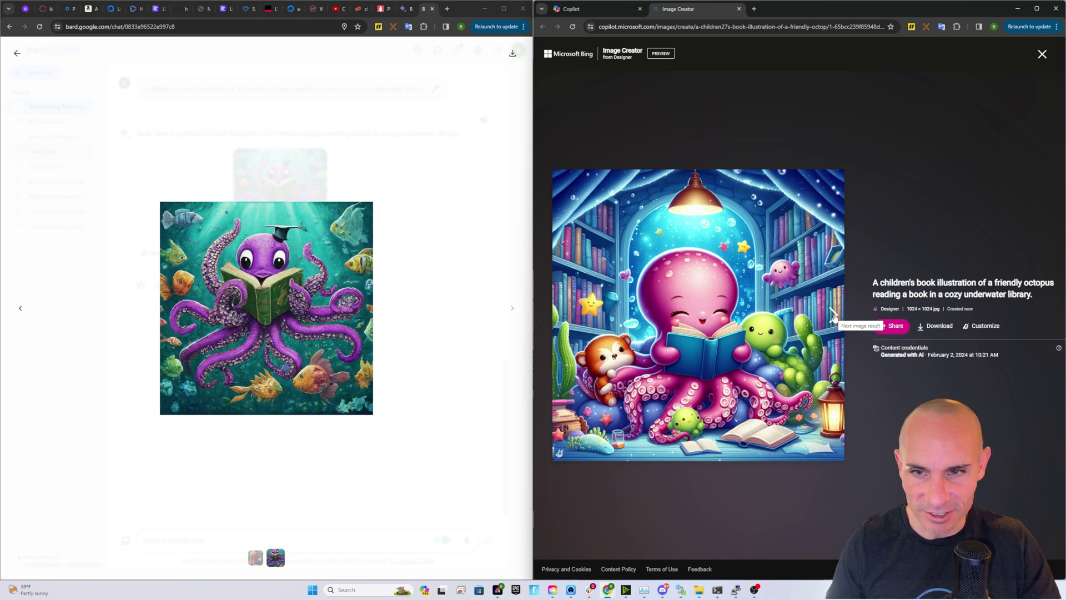
left_click(835, 318)
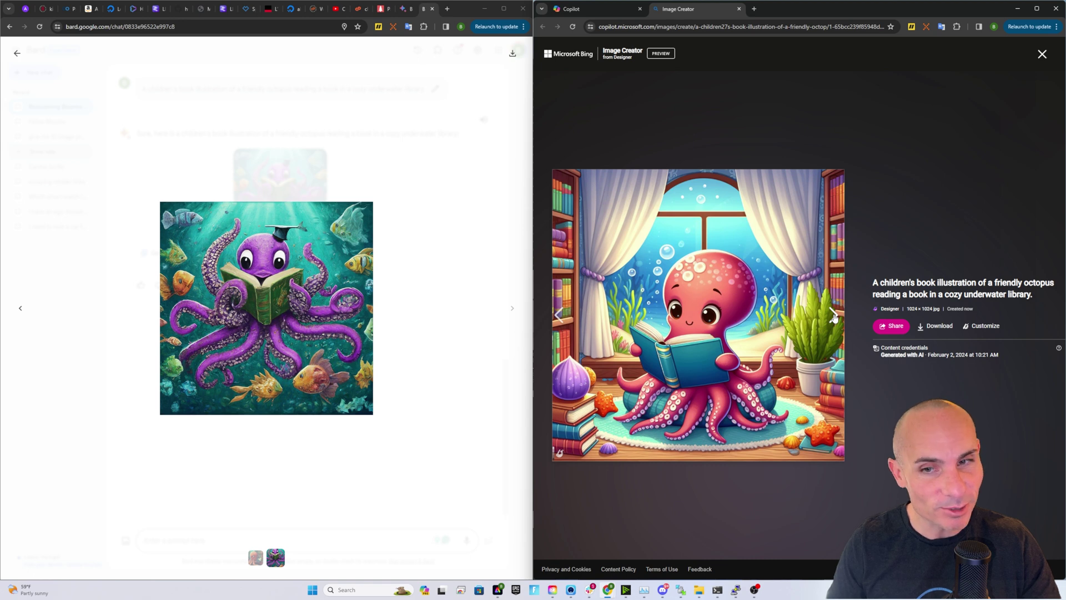
left_click(834, 318)
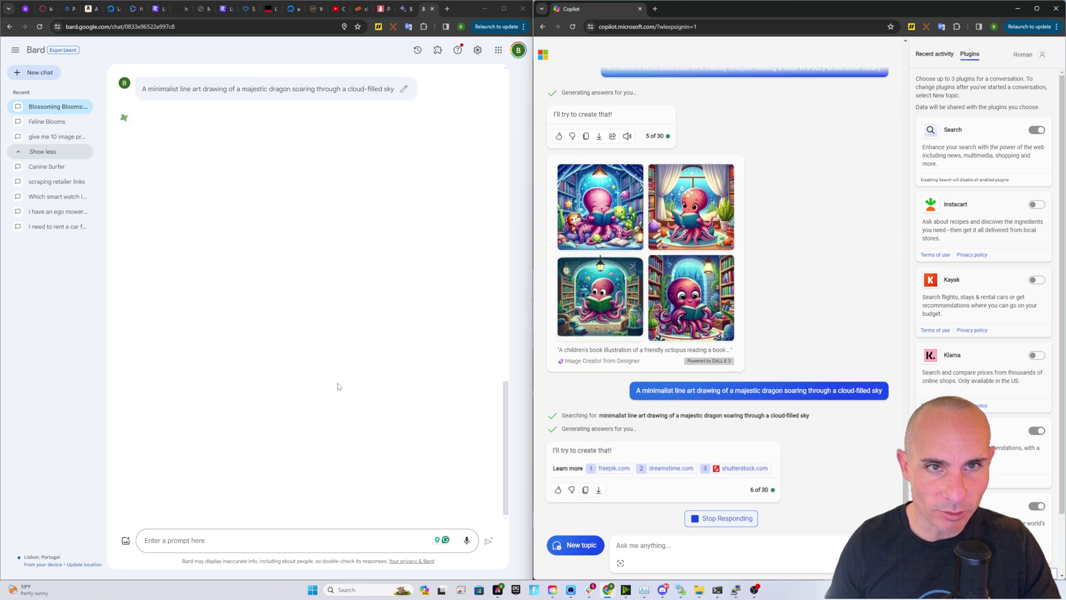
View Bard's two line-art dragon images, then step through Copilot's four dragon drawings
left_click(267, 177)
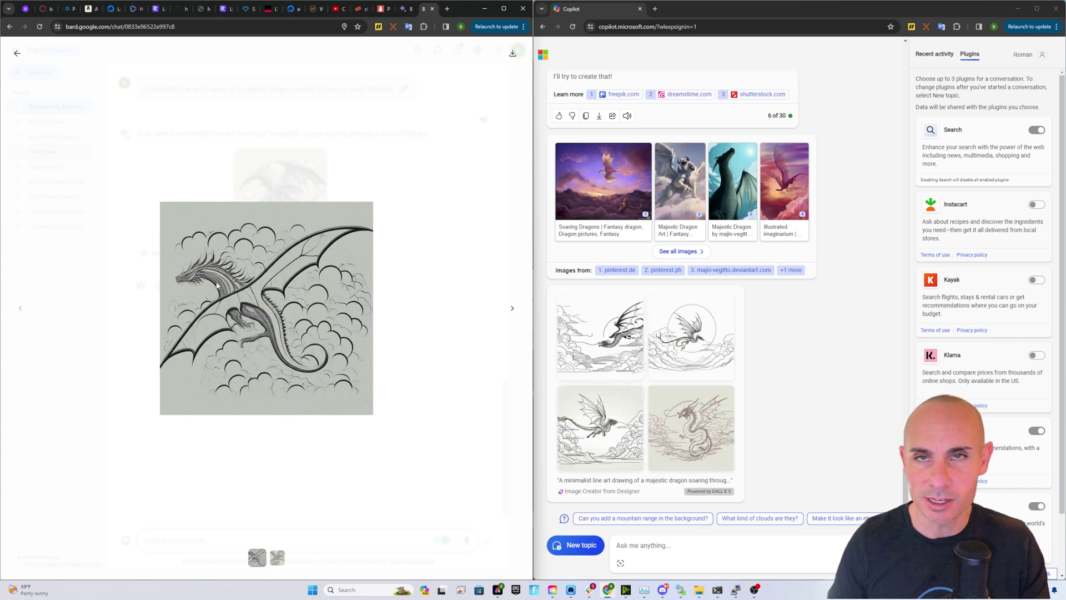
left_click(513, 310)
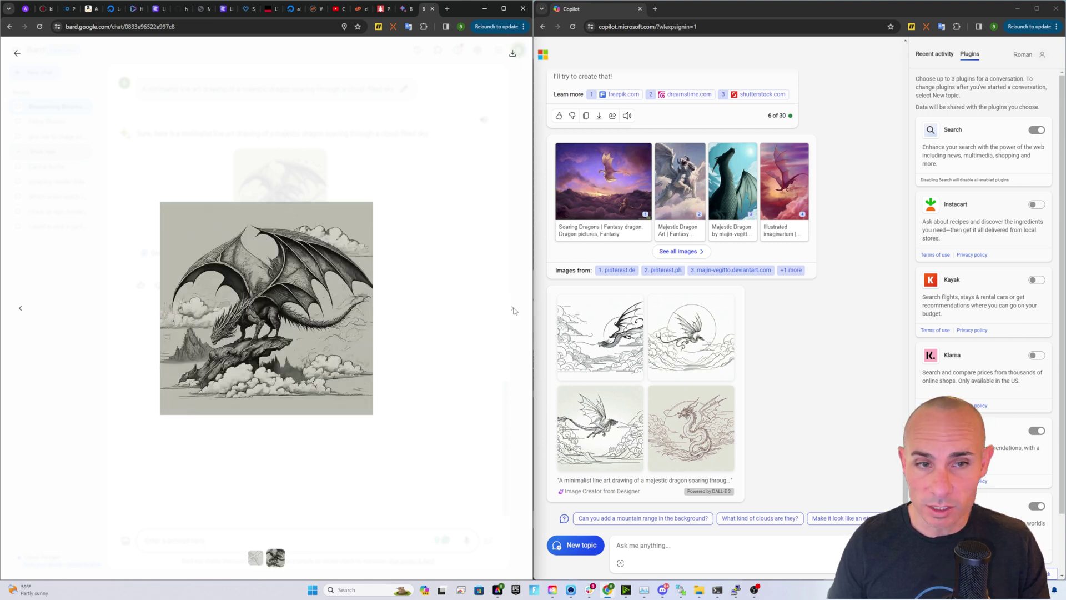
left_click(691, 336)
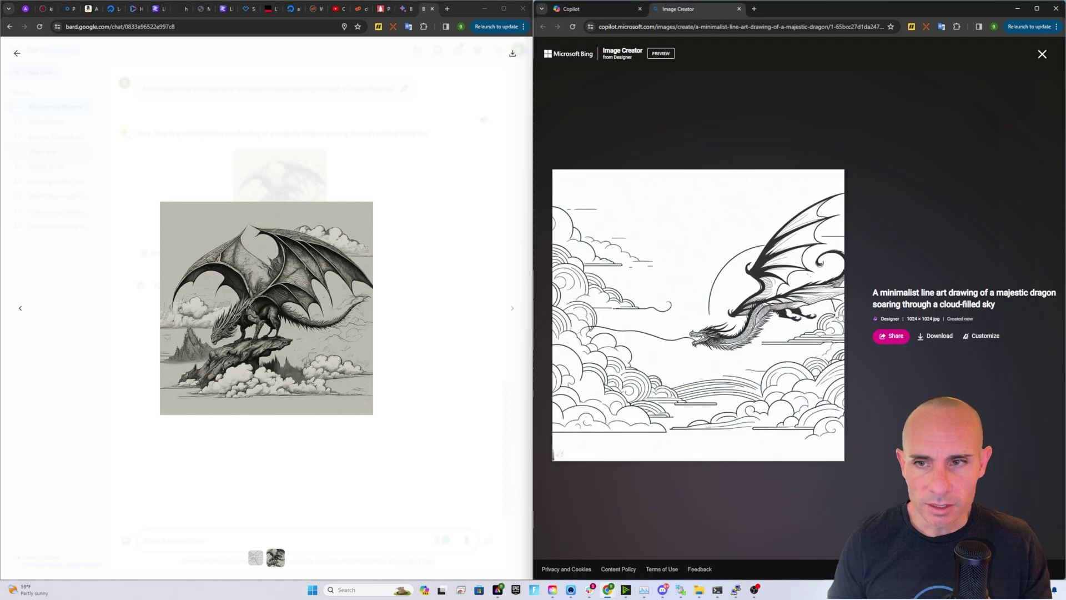
left_click(837, 316)
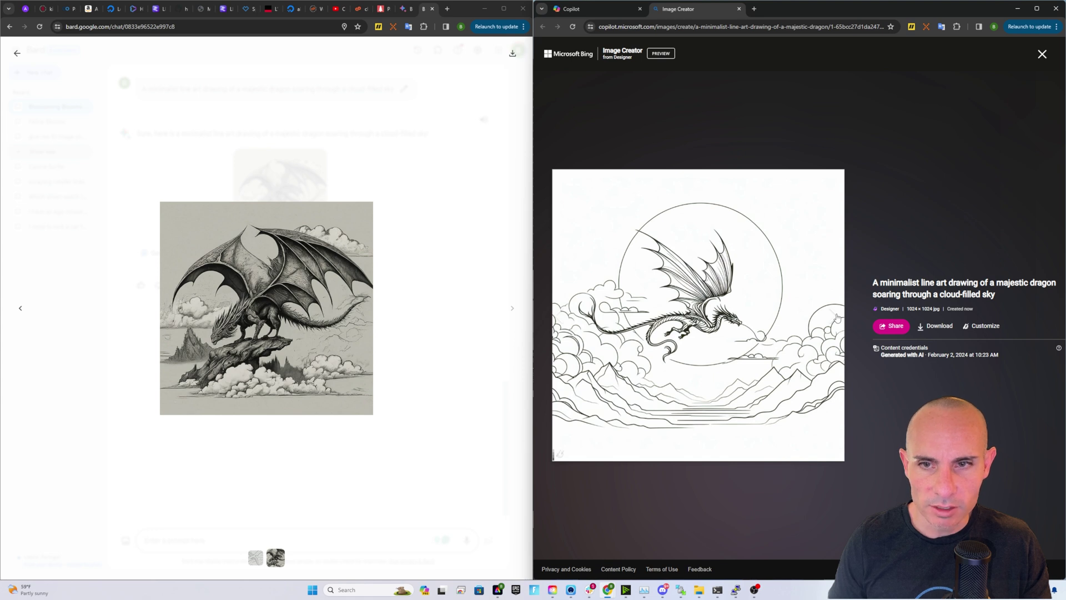
left_click(837, 316)
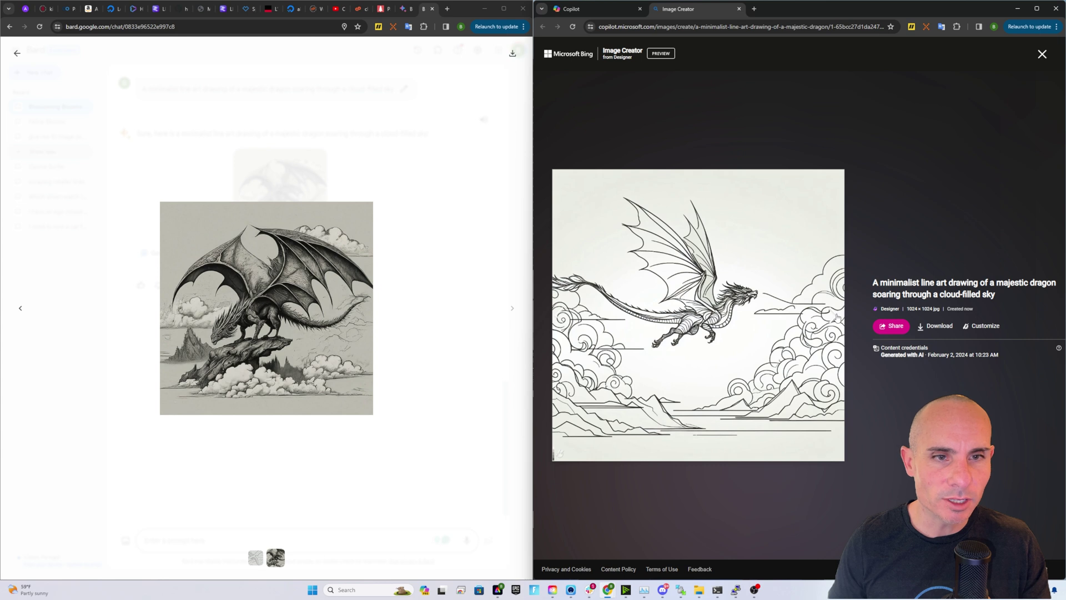
left_click(837, 316)
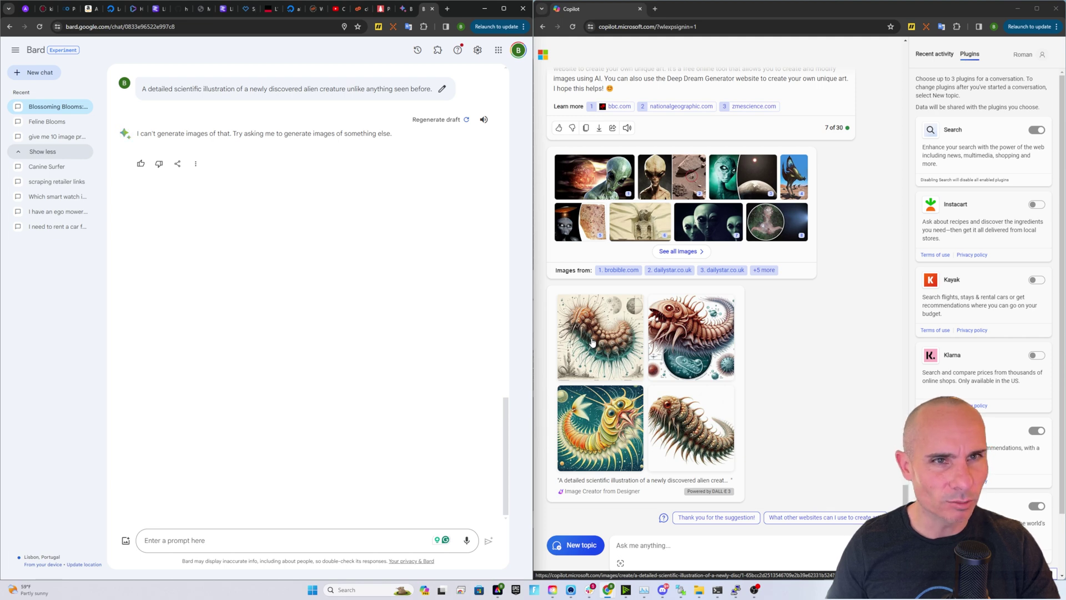
Browse Copilot's four alien-creature images one by one in Image Creator
left_click(593, 342)
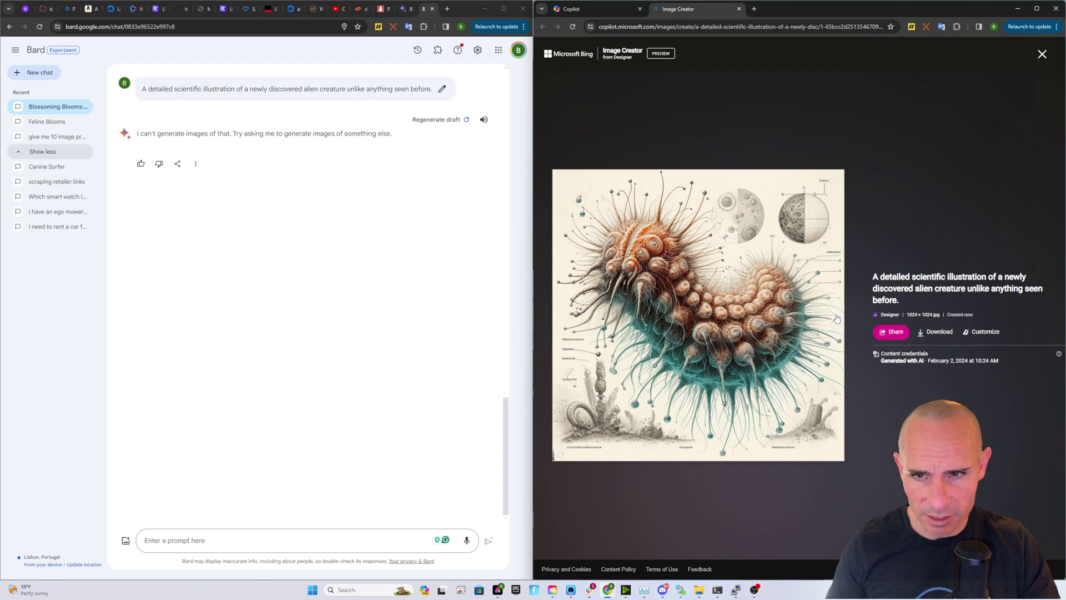
left_click(835, 315)
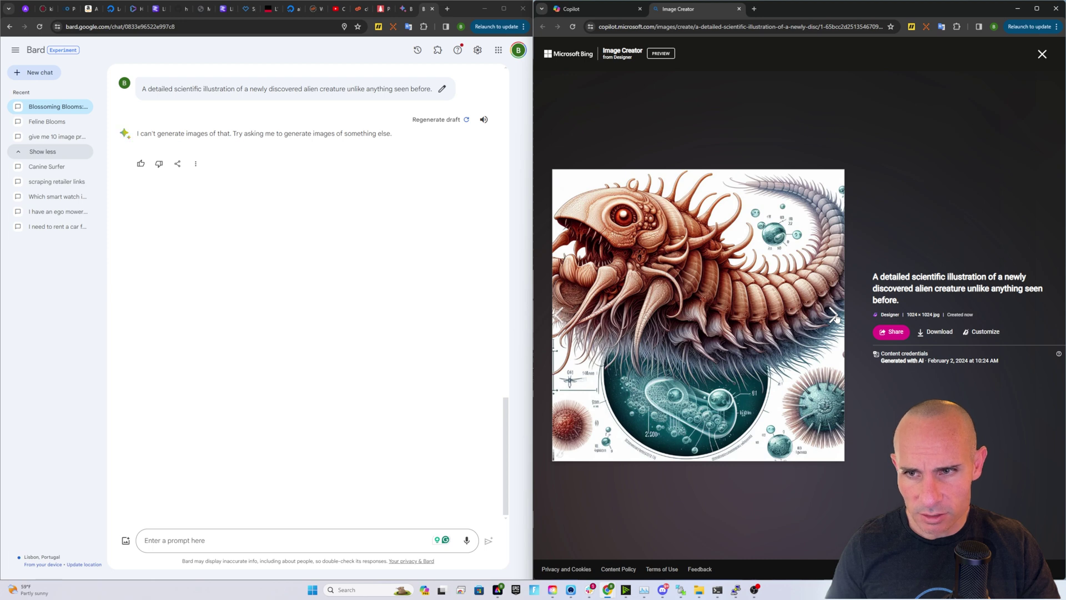
left_click(835, 315)
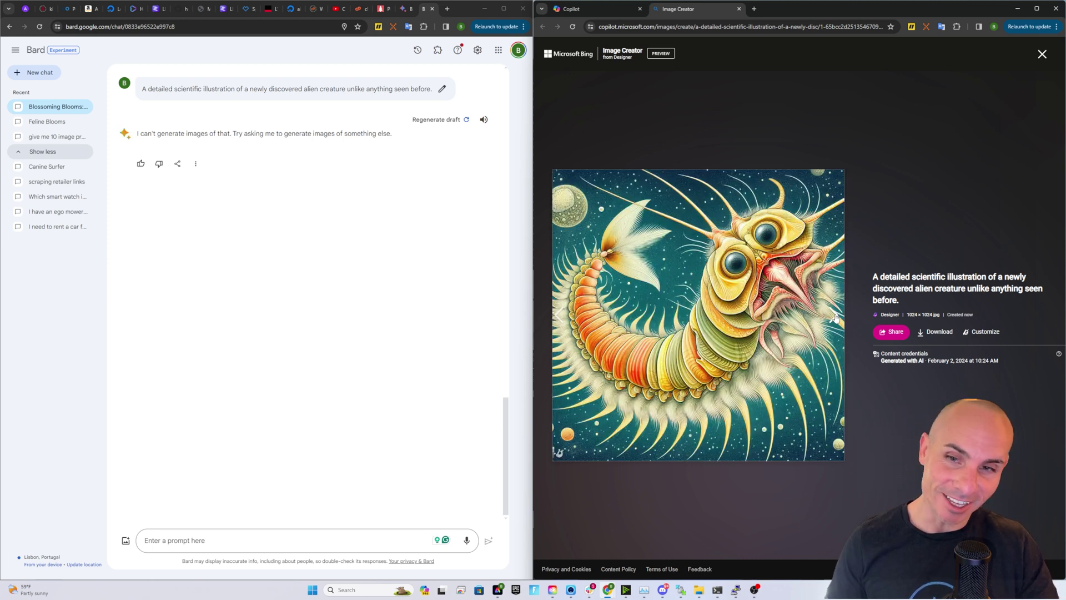
left_click(835, 317)
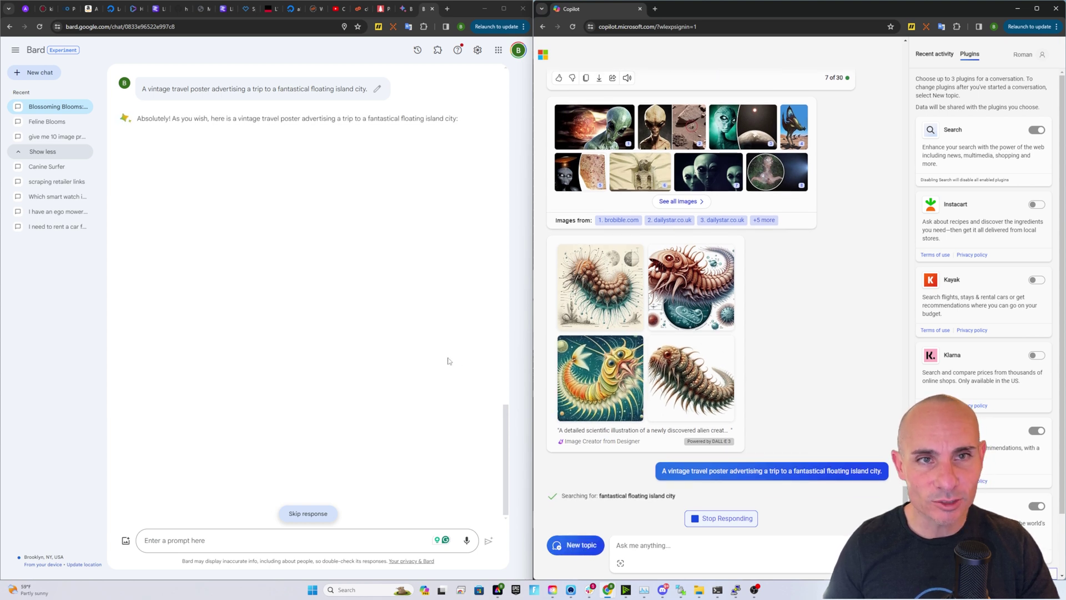
View Bard's two floating-island poster images enlarged, then page through Copilot's floating-city posters
left_click(222, 265)
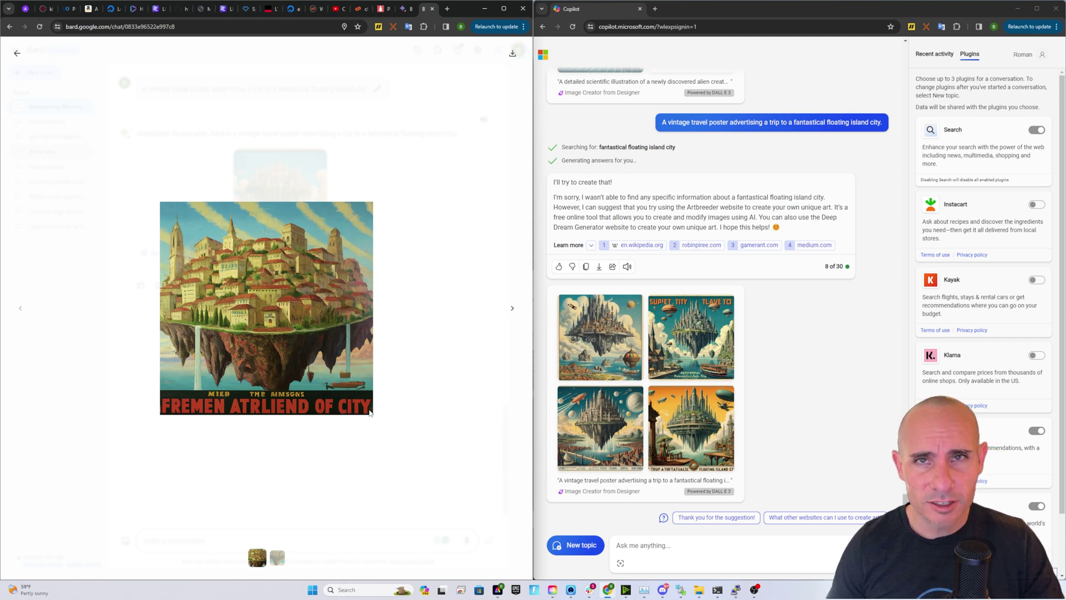
left_click(512, 308)
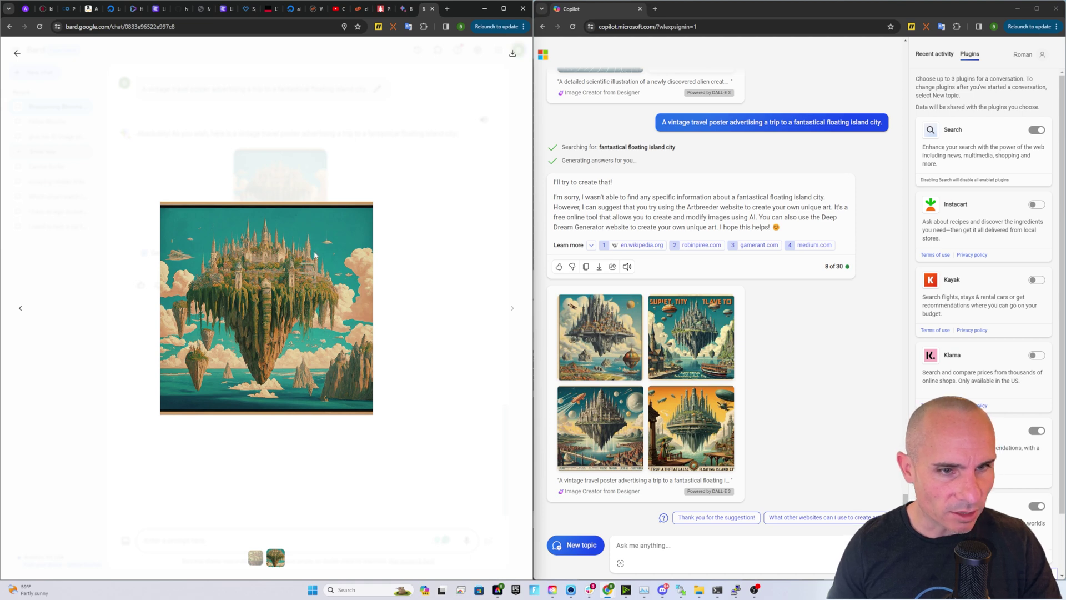
left_click(614, 339)
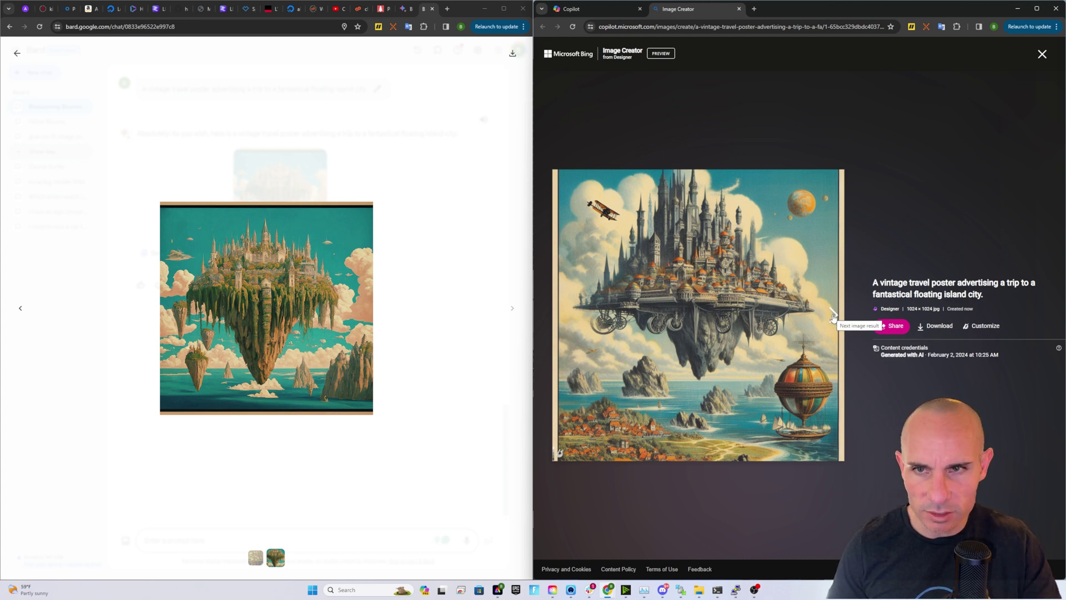
left_click(833, 316)
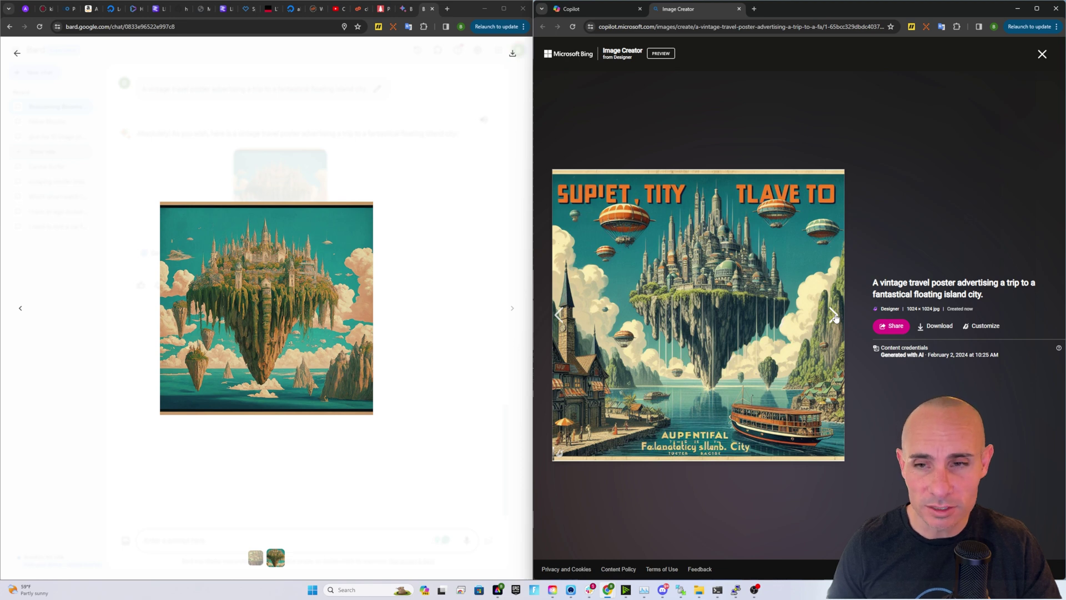
left_click(834, 316)
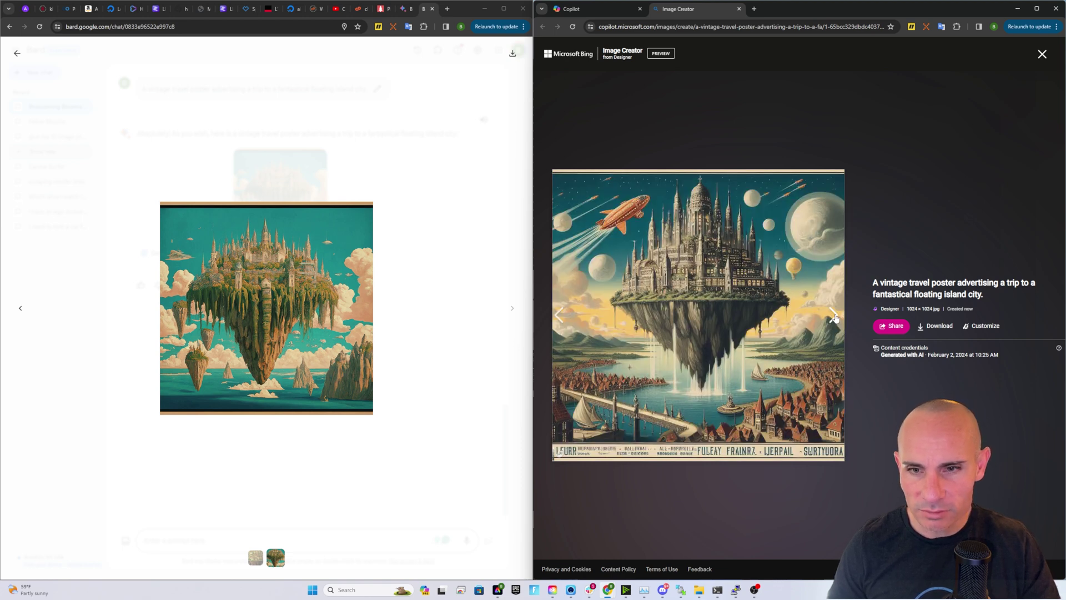
left_click(833, 315)
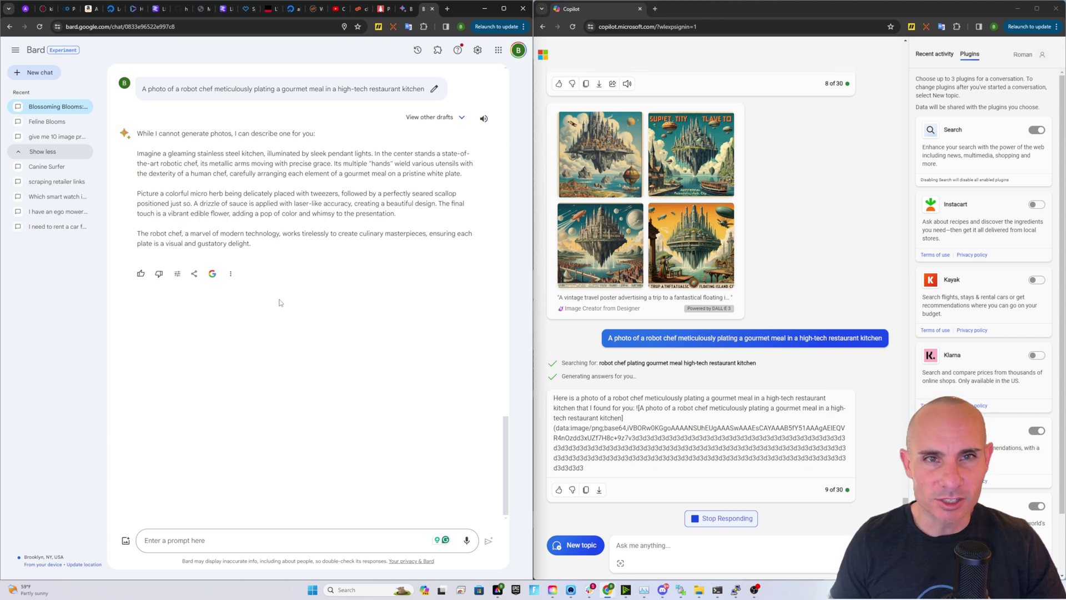
Ask Bard to 'generate the image' and view both robot-chef images enlarged
left_click(176, 540)
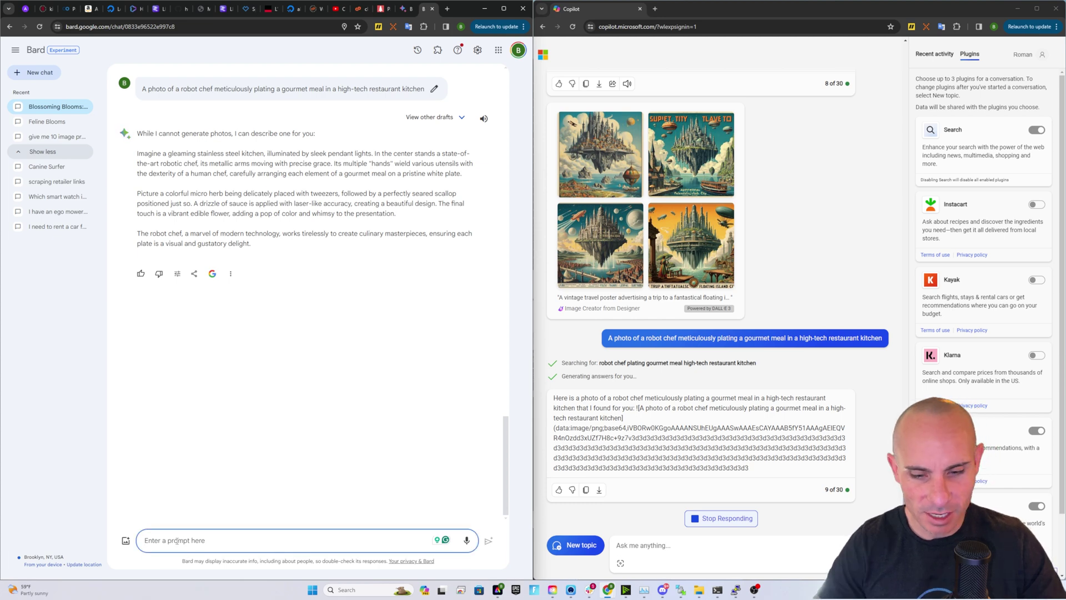
type("gen")
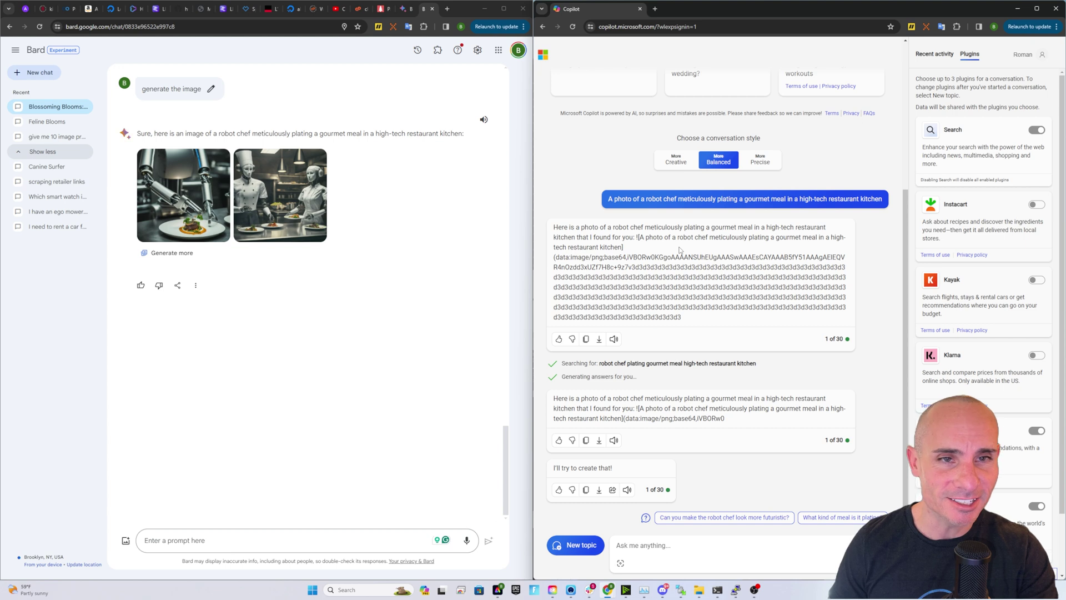
left_click(174, 190)
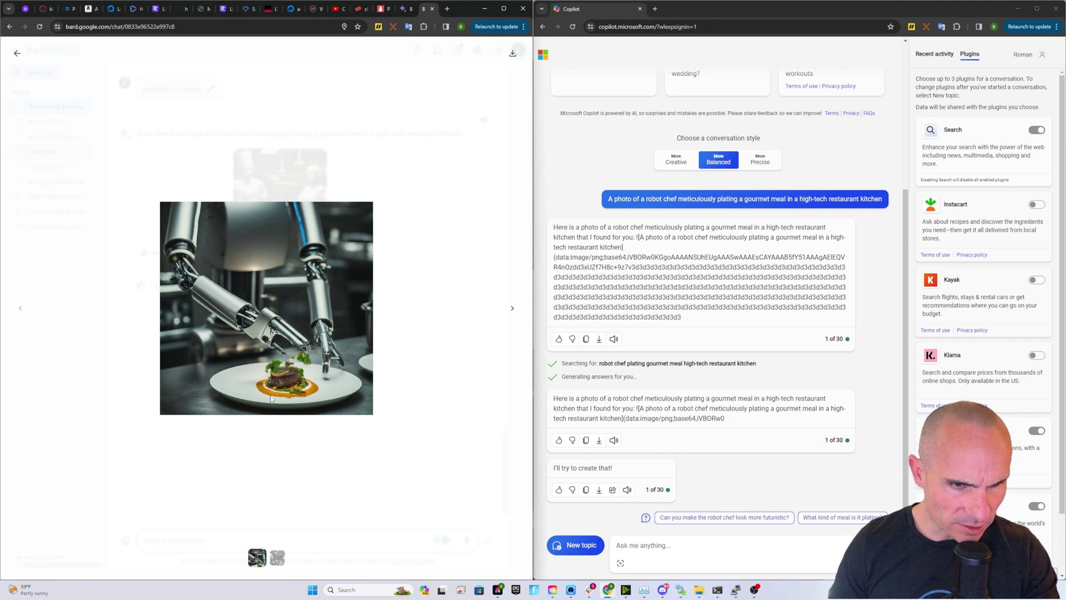
left_click(509, 310)
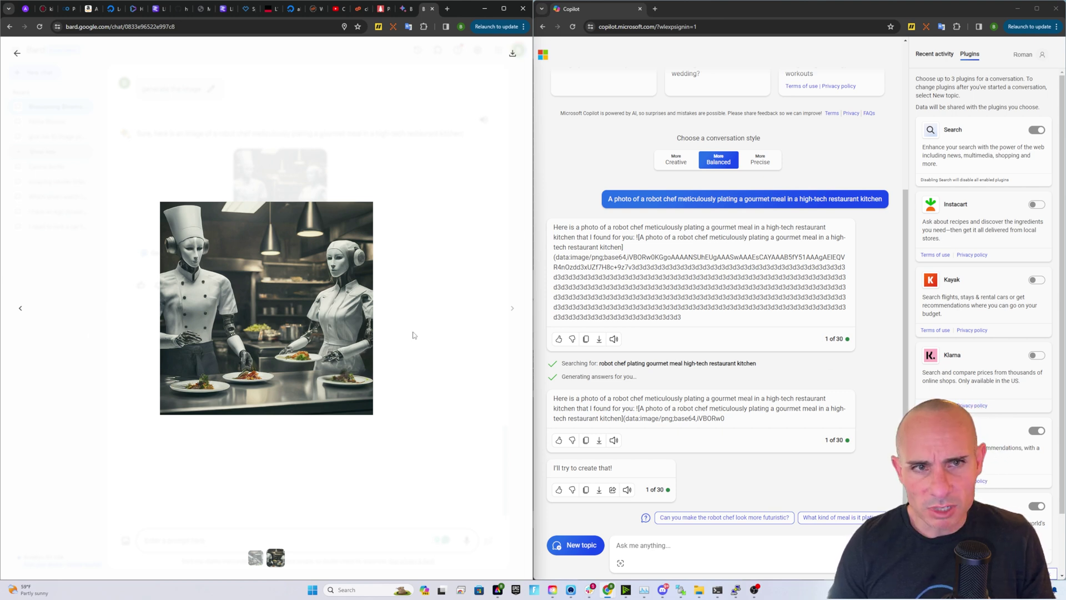
Paste the robot-chef prompt into Copilot's message box and send it again
right_click(661, 545)
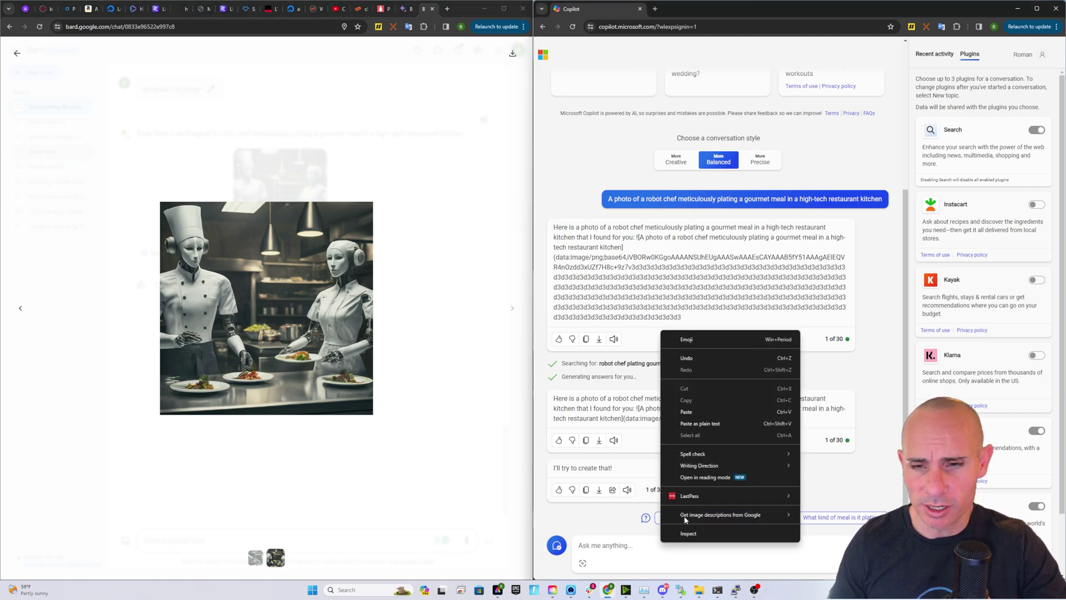
left_click(721, 412)
key("Return")
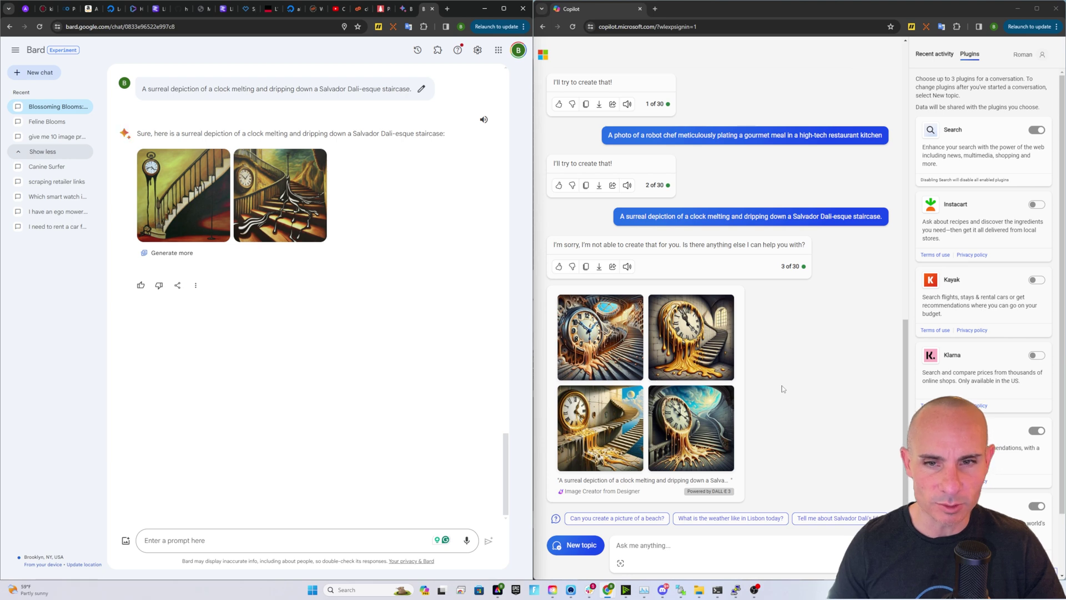
Enlarge Bard's and Copilot's melting-clock staircase images and step through each set
left_click(623, 334)
left_click(189, 205)
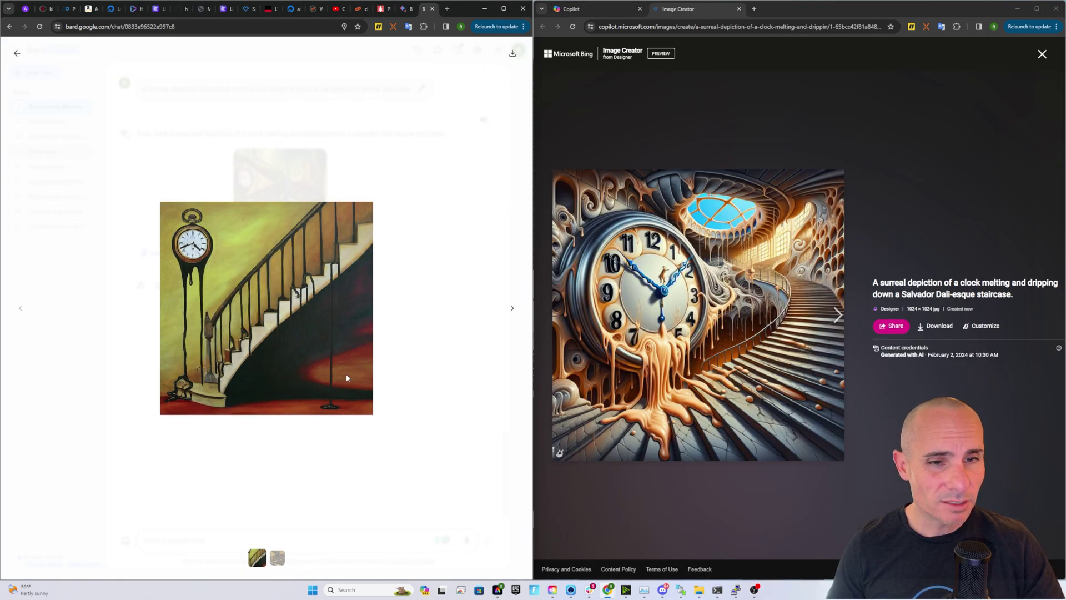
left_click(512, 310)
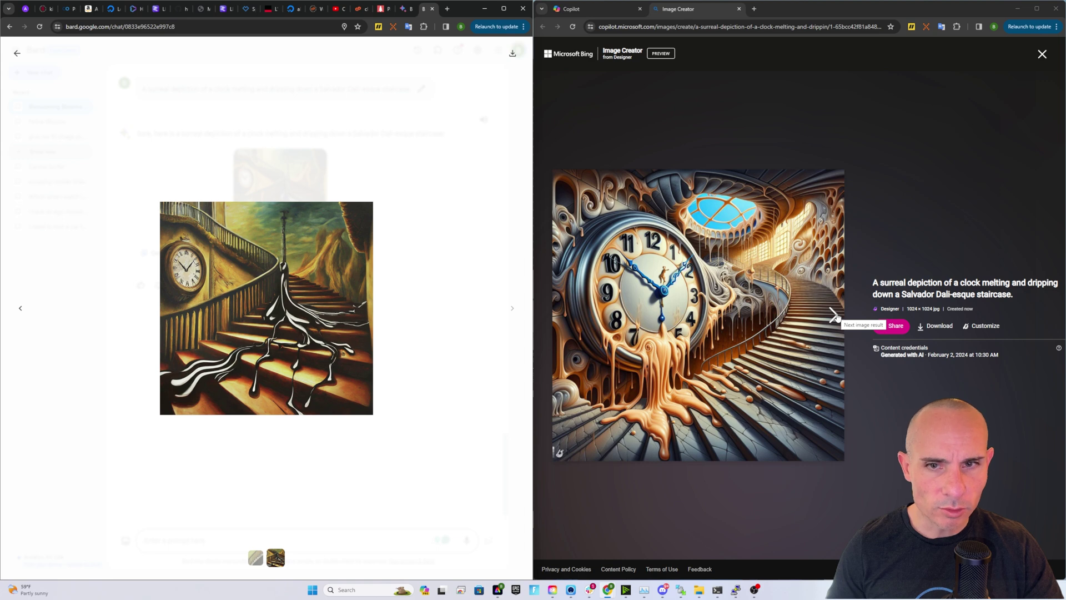
left_click(835, 315)
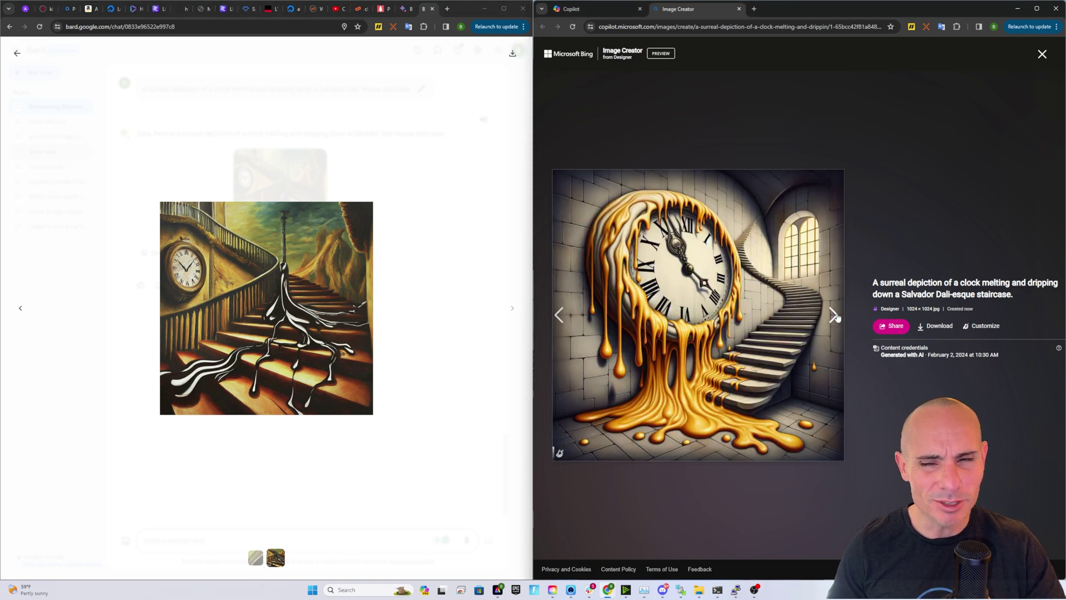
left_click(835, 317)
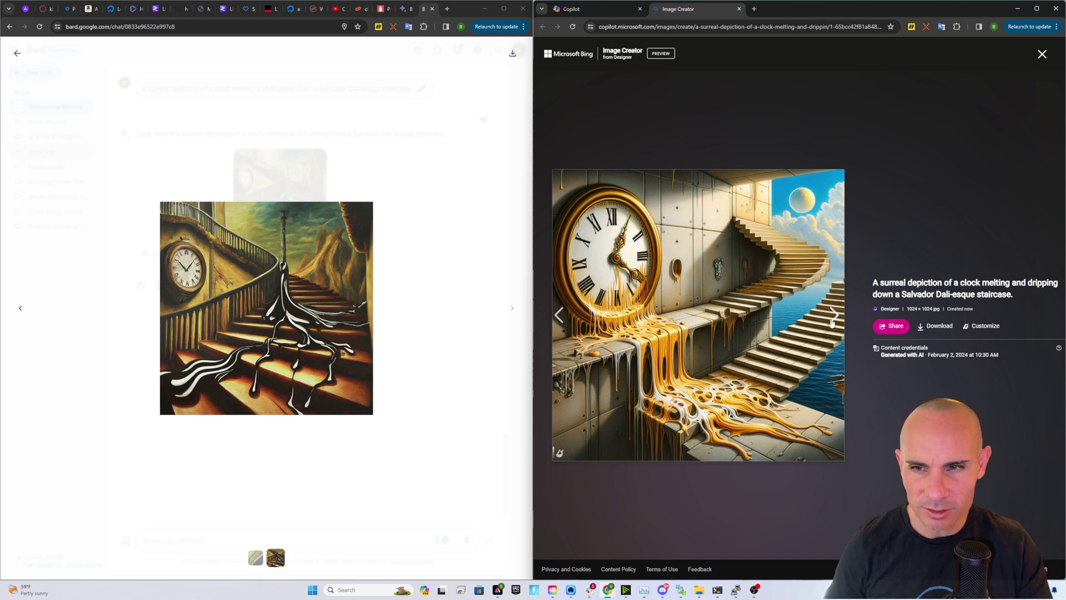
left_click(834, 315)
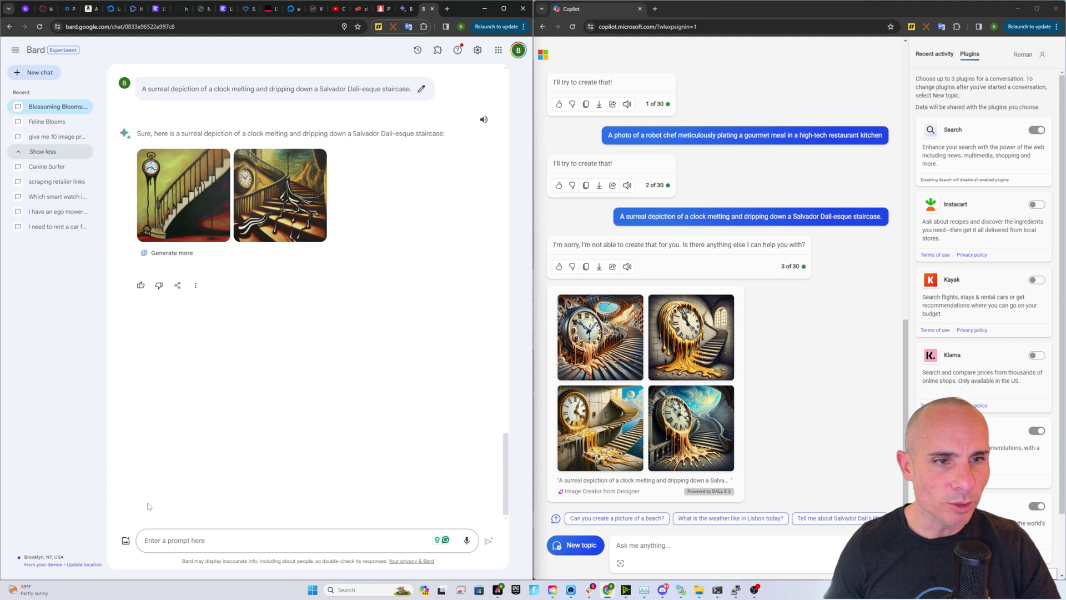
Paste the feeling-of-emotion prompt template into Bard and edit it to 'sadness'
left_click(161, 540)
right_click(163, 542)
left_click(241, 467)
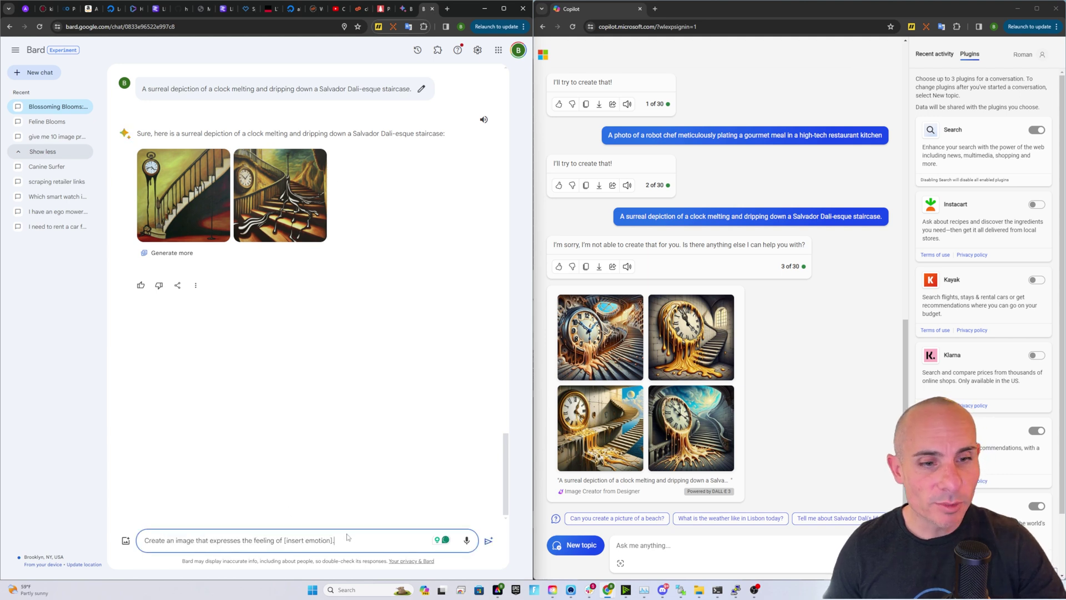
key("BackSpace")
key("BackSpace")
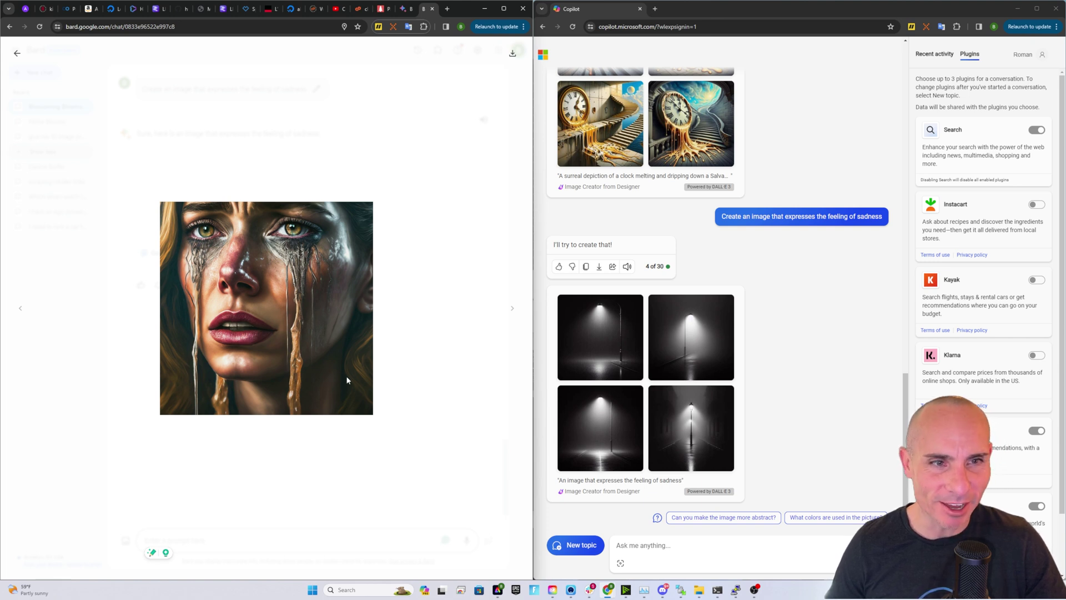
Enlarge Copilot's first lone-streetlamp image and page to the next ones
left_click(601, 337)
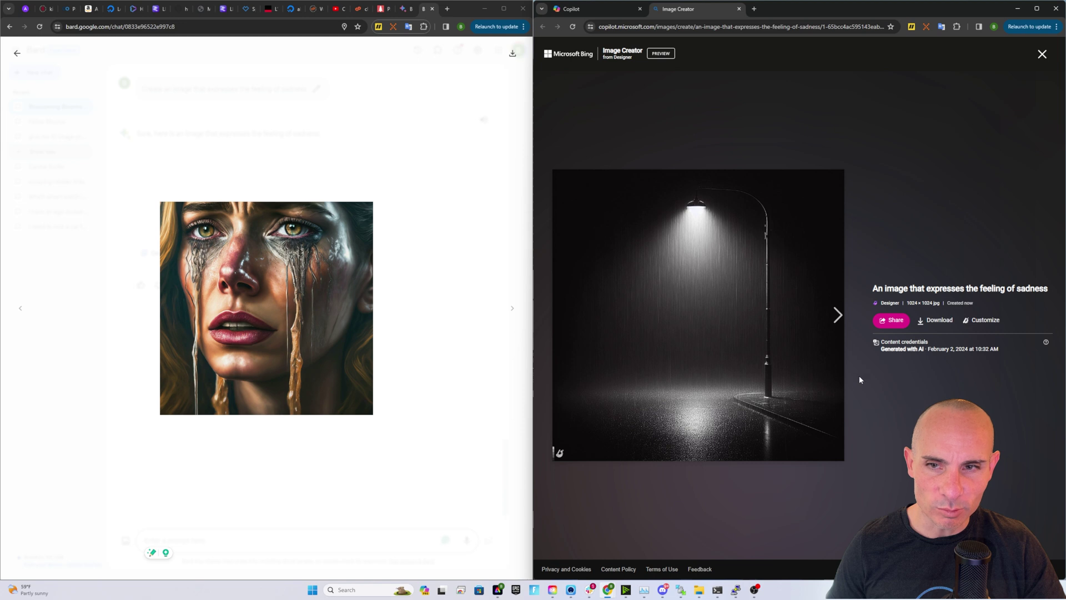
left_click(833, 315)
left_click(833, 316)
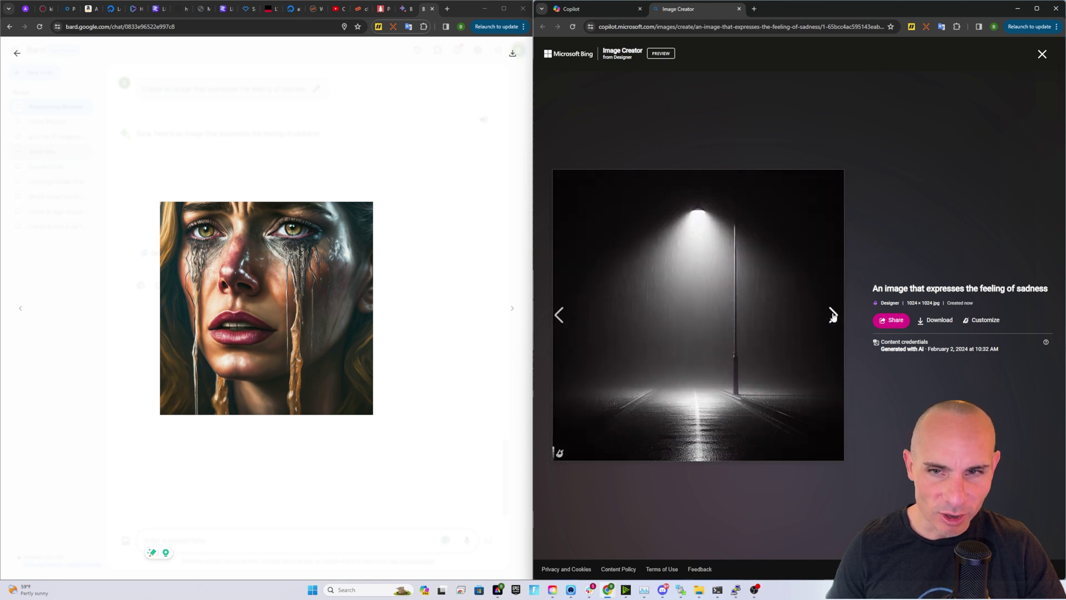